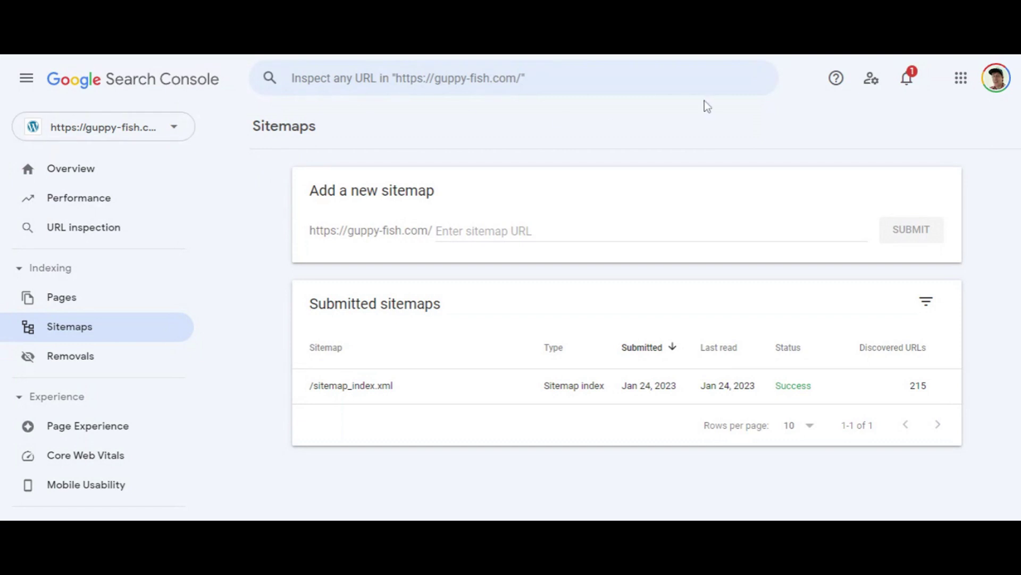
pyautogui.click(175, 128)
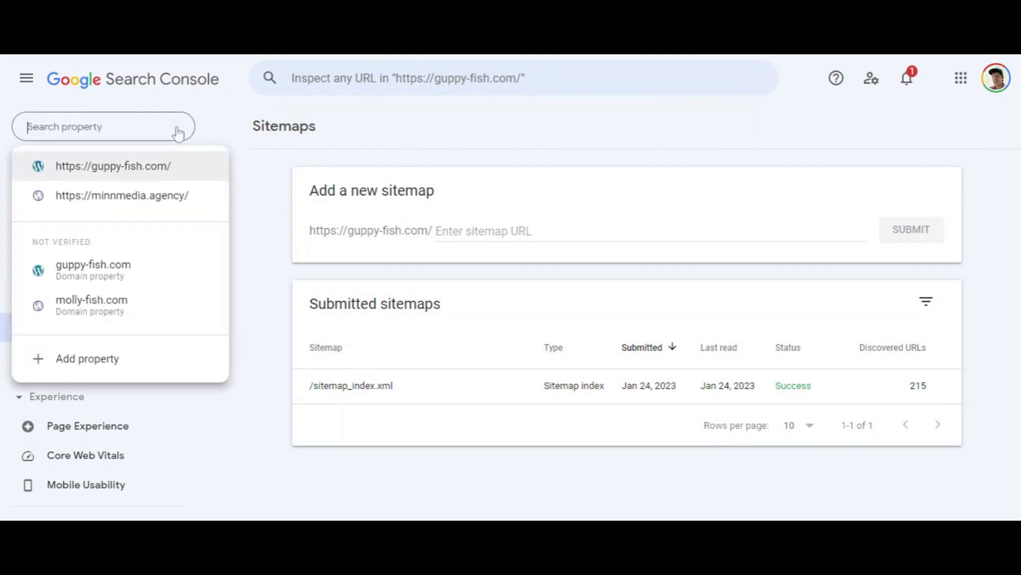
pyautogui.click(87, 358)
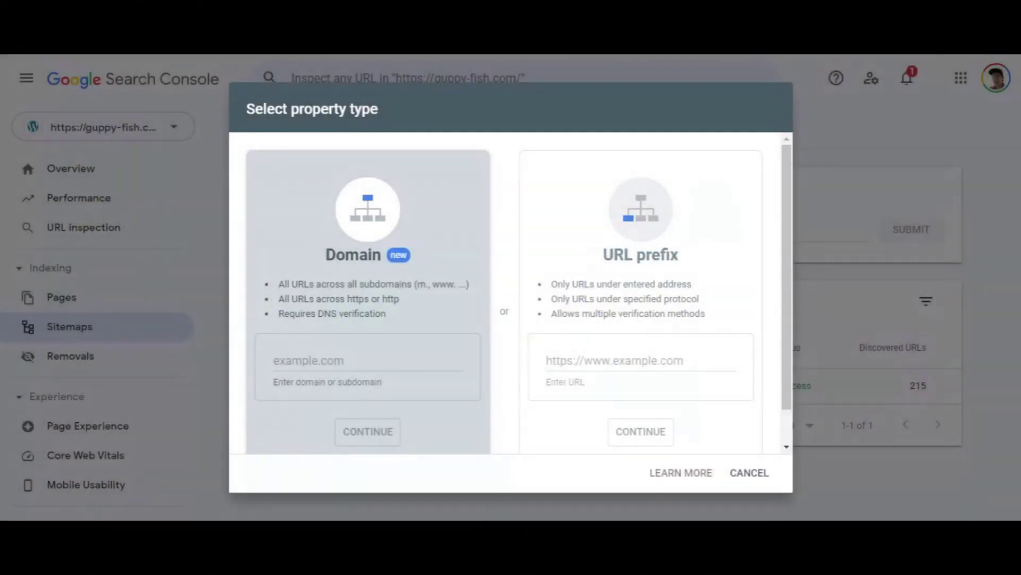
pyautogui.click(309, 360)
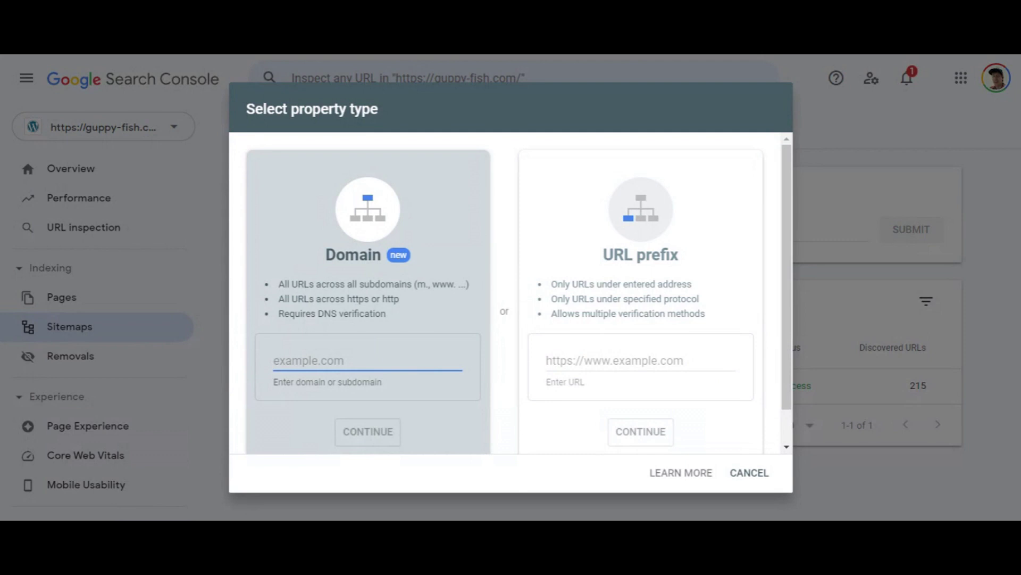
pyautogui.click(612, 360)
pyautogui.write('https:')
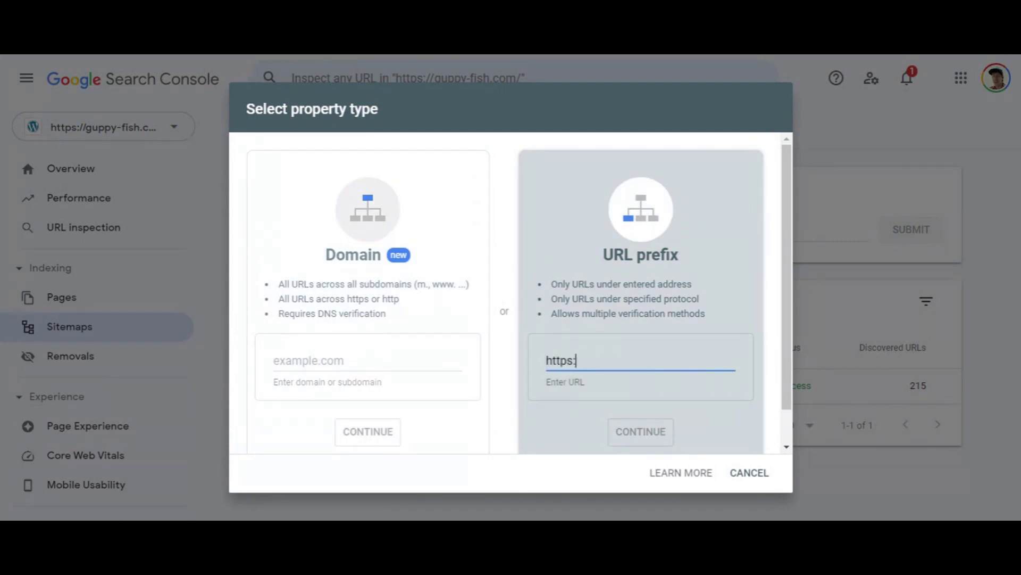
pyautogui.write('//minnmedia.agency')
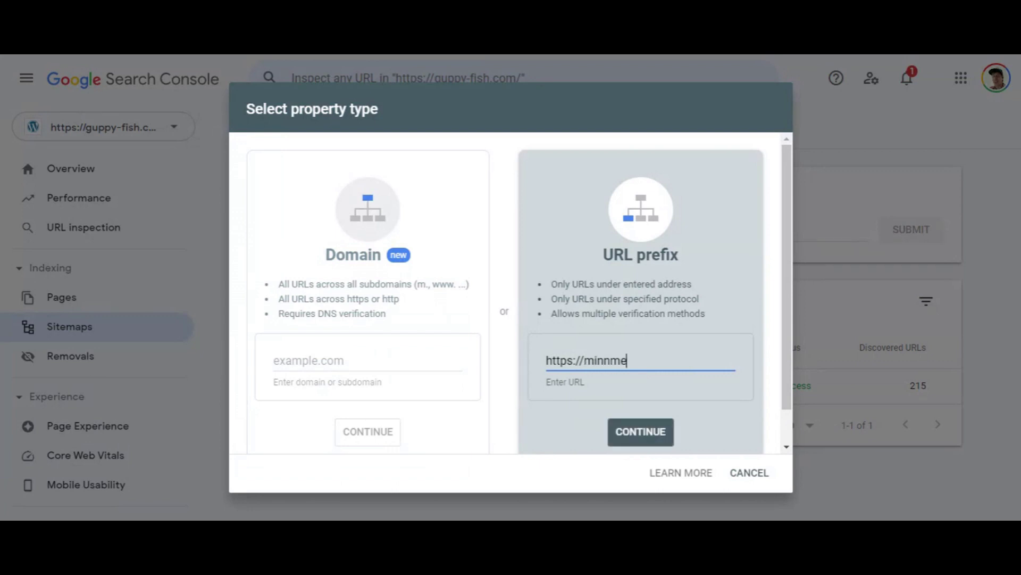
pyautogui.write('.com')
pyautogui.click(641, 435)
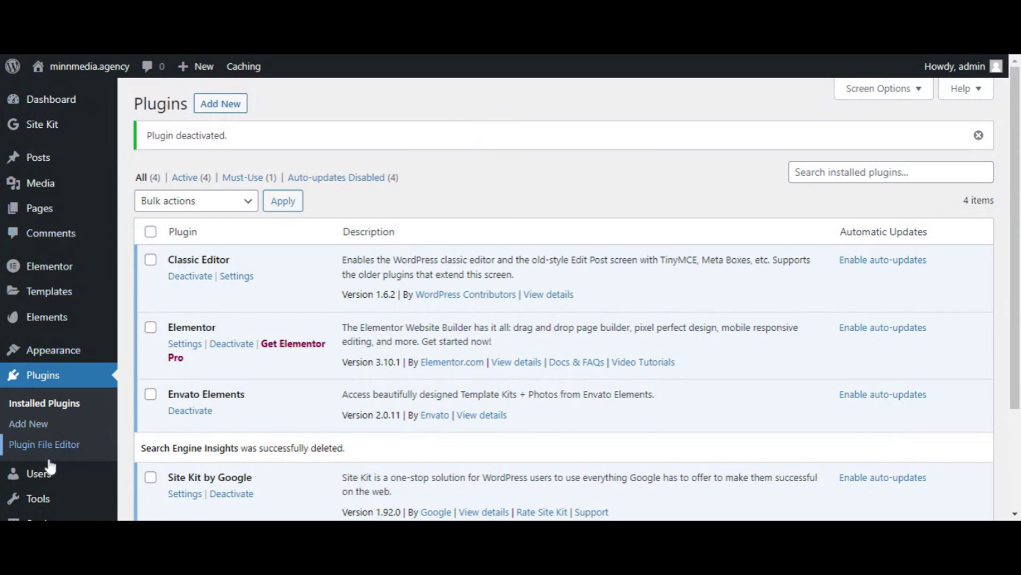
# Search the WordPress plugin directory for 'google search console'
pyautogui.click(49, 426)
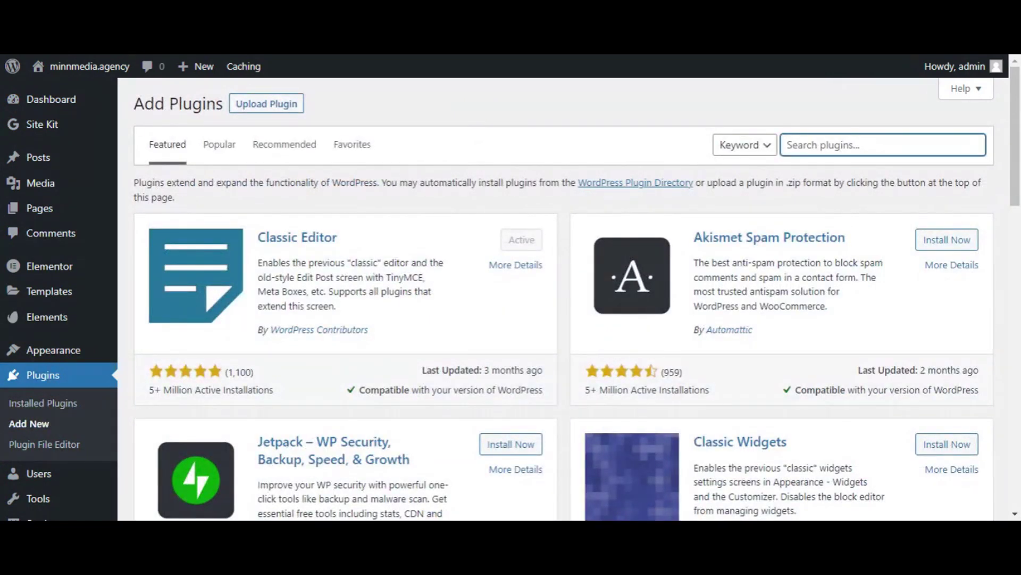
pyautogui.write('s')
pyautogui.write('oogle sear')
pyautogui.write('ch consol')
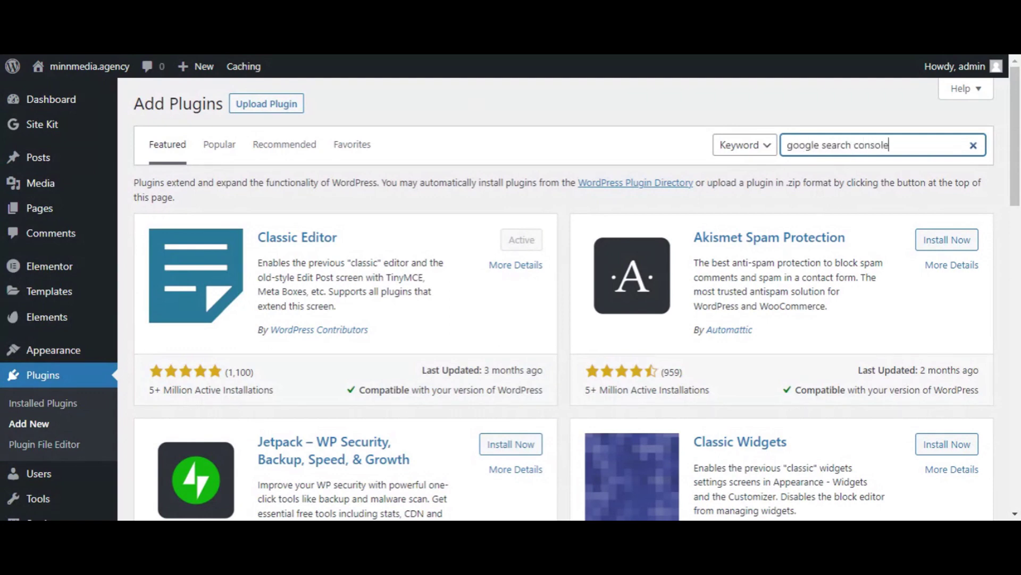
pyautogui.write('e')
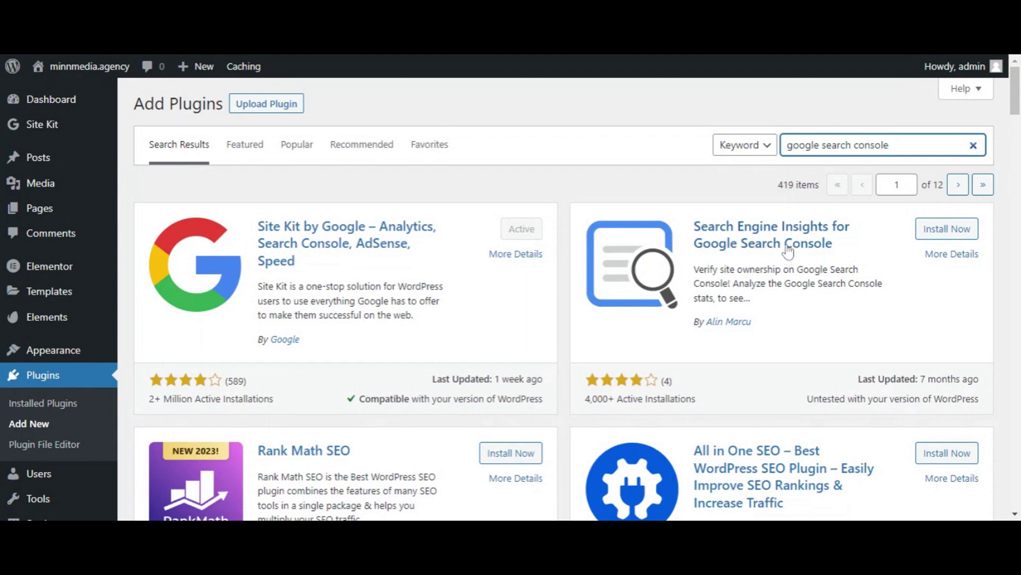
# Install and activate Search Engine Insights, then go to its Search Engine Setup page
pyautogui.click(932, 234)
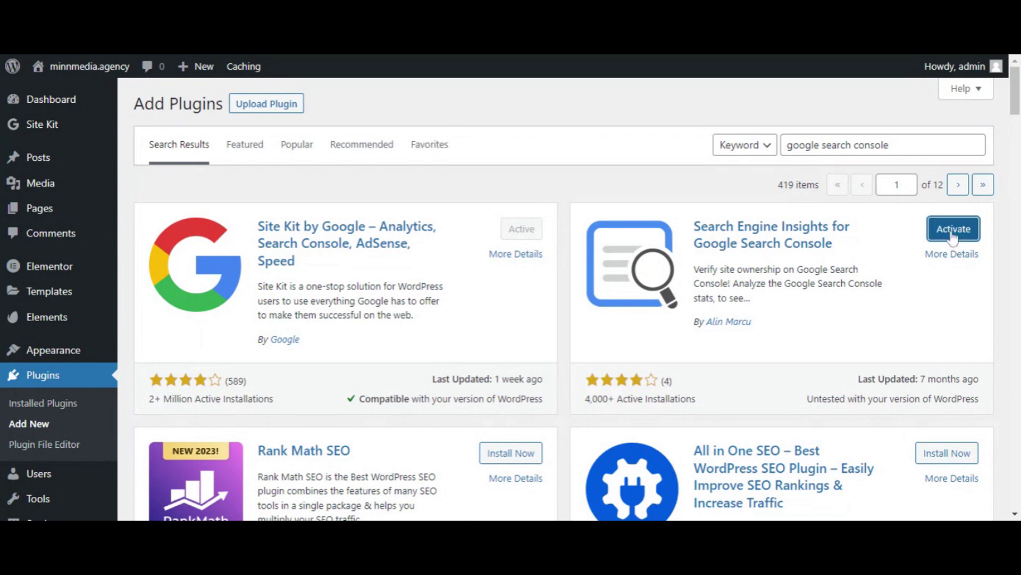
pyautogui.click(952, 233)
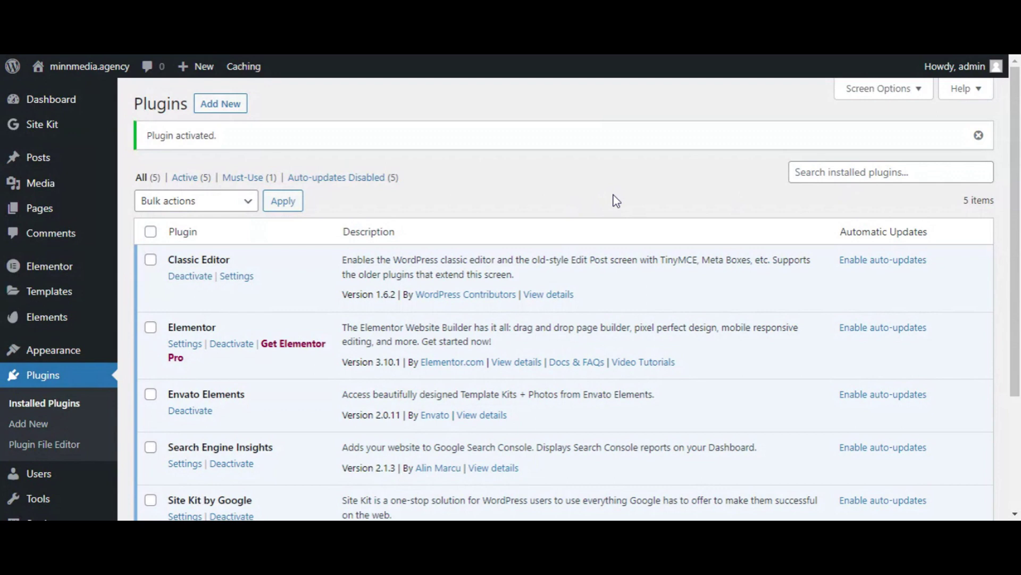
pyautogui.scroll(-3, 50, 202)
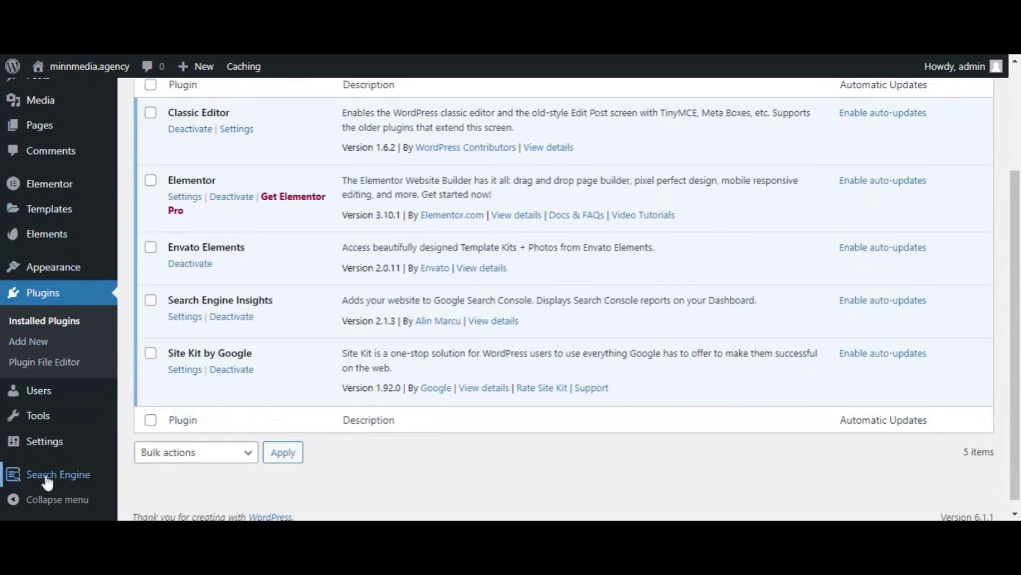
pyautogui.moveTo(47, 478)
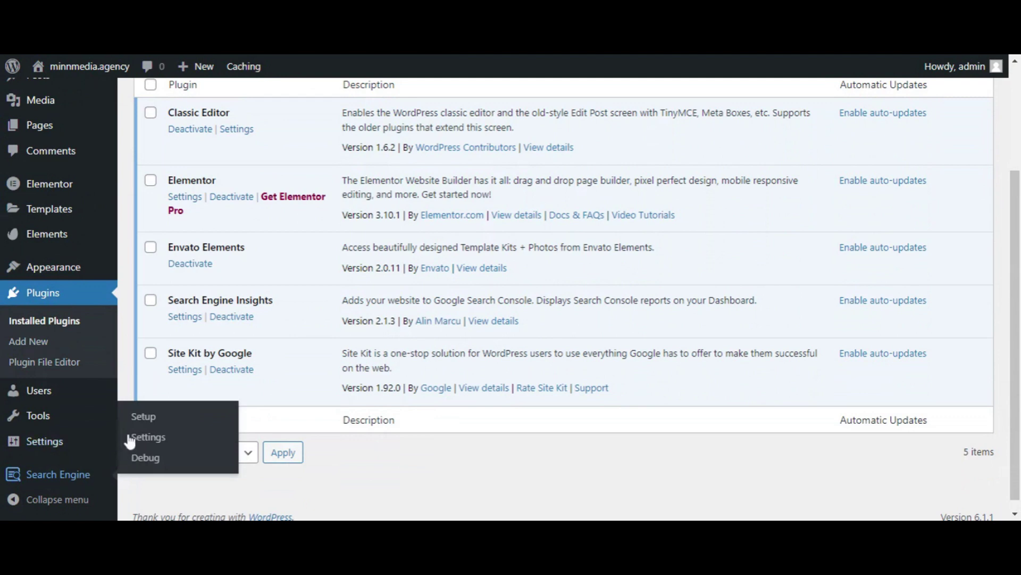
pyautogui.click(144, 418)
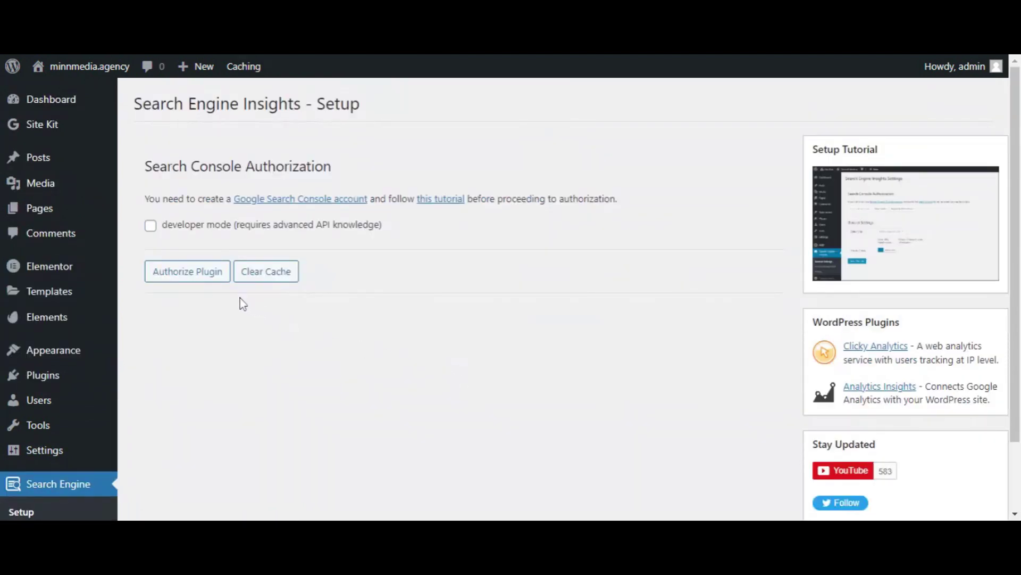
# Authorize the plugin with a Google account, allowing Search Console data and site-list management
pyautogui.click(194, 279)
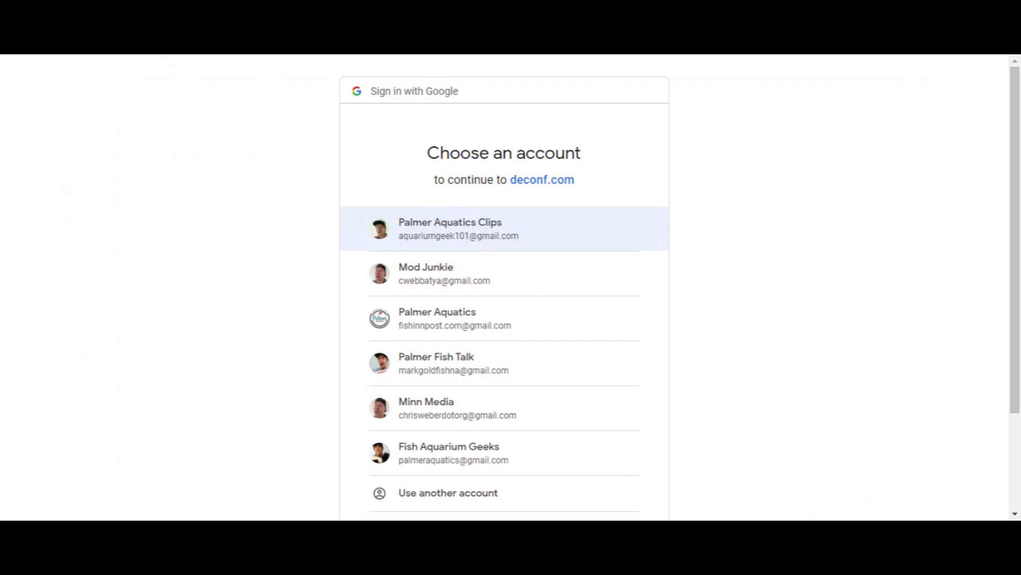
pyautogui.click(510, 241)
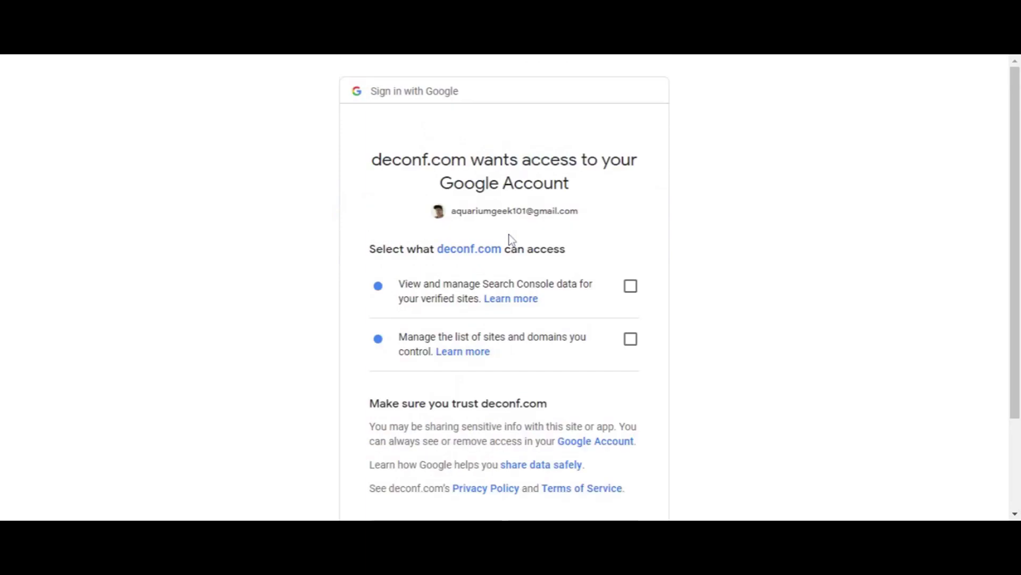
pyautogui.click(631, 288)
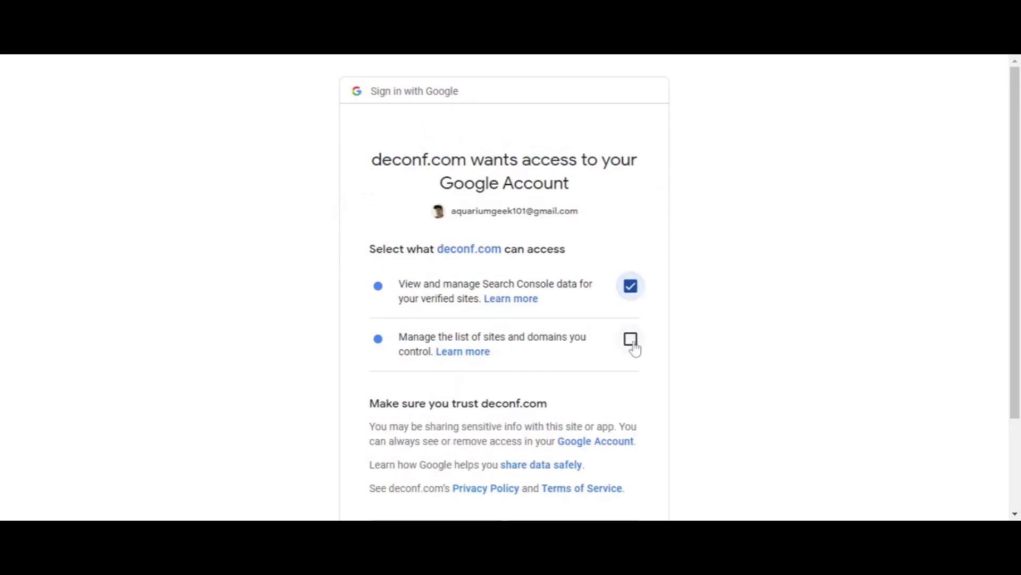
pyautogui.click(633, 345)
pyautogui.scroll(-2, 326, 356)
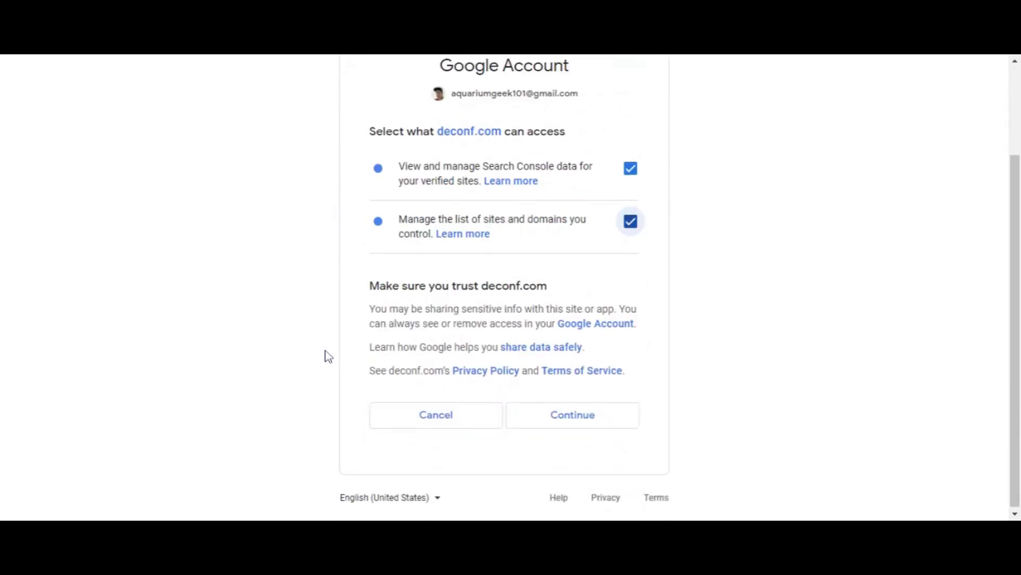
pyautogui.click(591, 420)
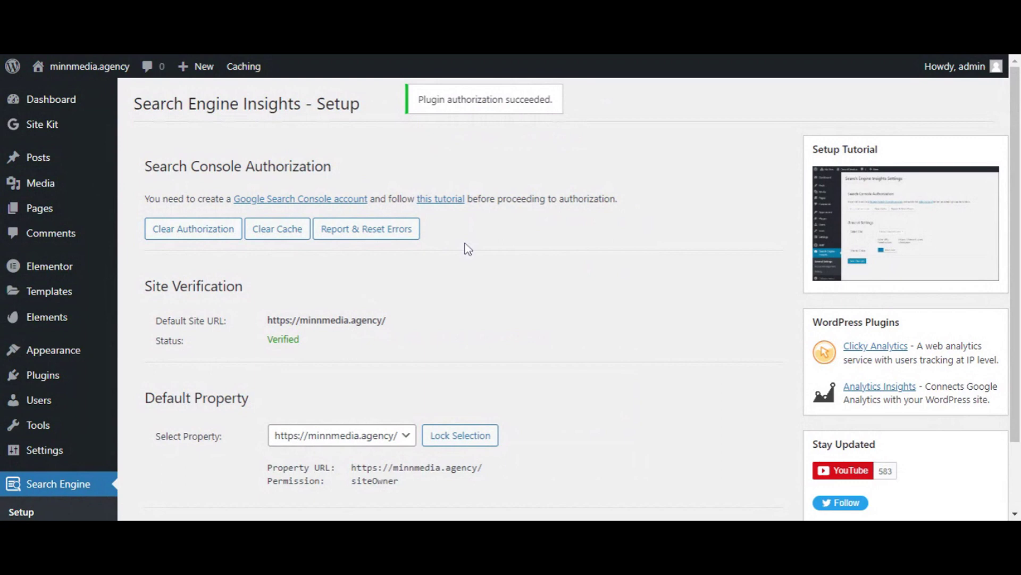
# Deactivate and delete the Search Engine Insights plugin from Installed Plugins
pyautogui.scroll(-2, 466, 244)
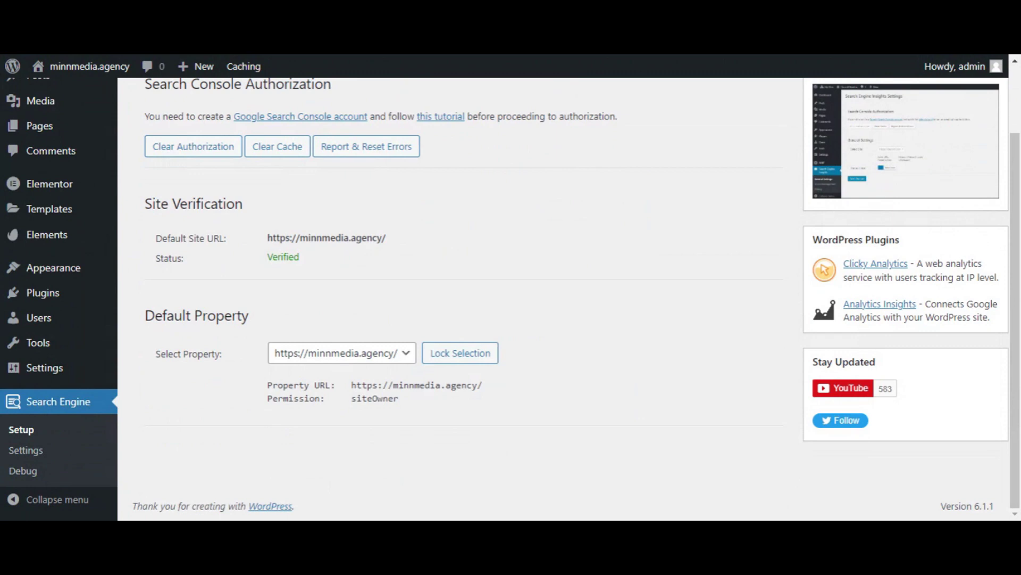
pyautogui.scroll(2, 300, 258)
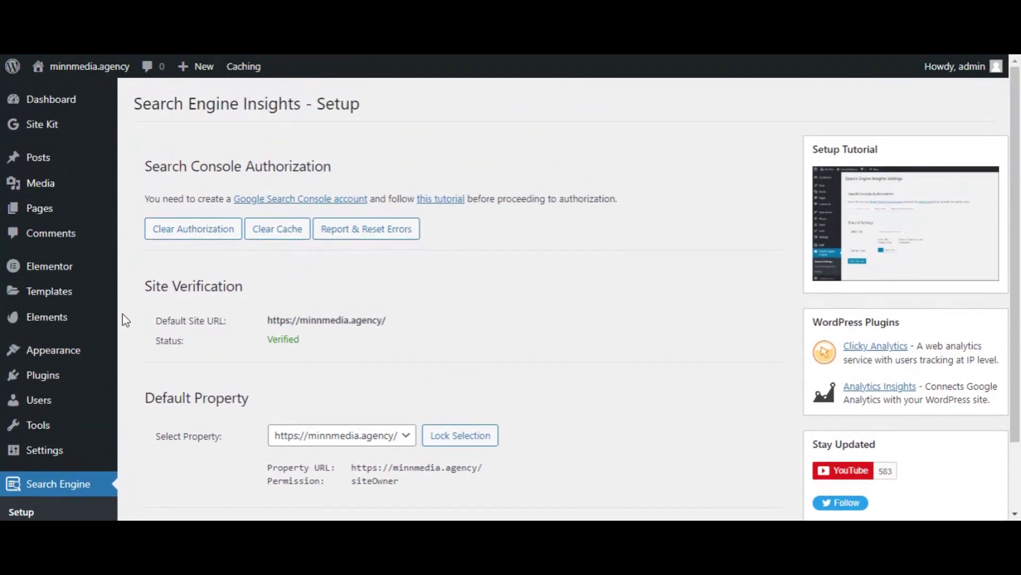
pyautogui.moveTo(46, 375)
pyautogui.click(155, 379)
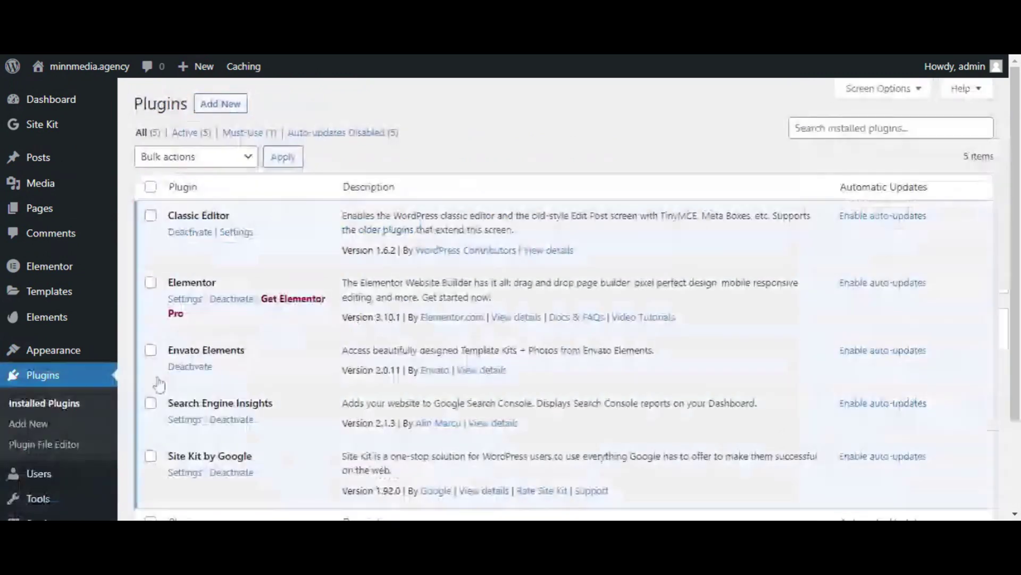
pyautogui.scroll(-2, 243, 274)
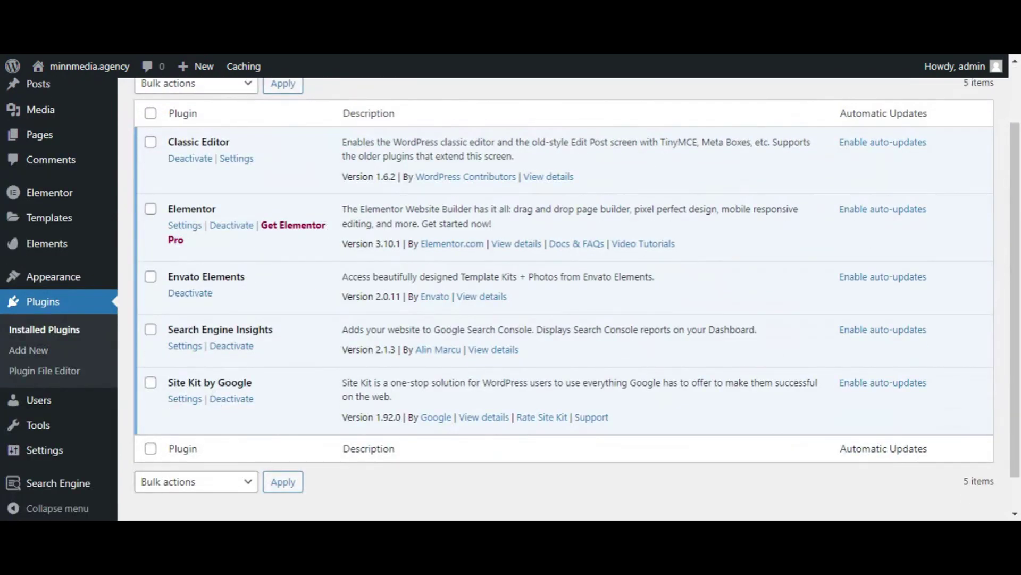
pyautogui.click(232, 345)
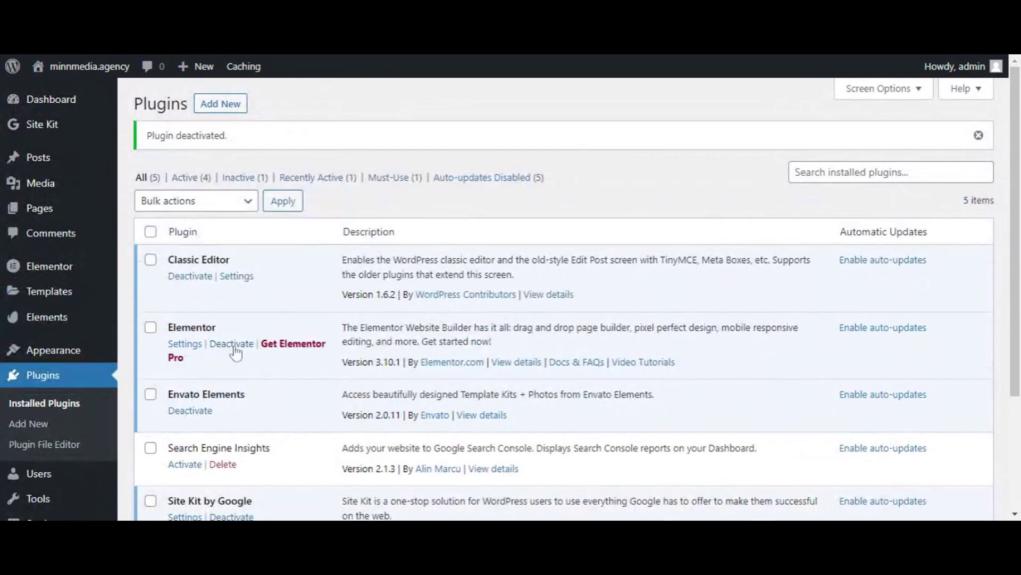
pyautogui.scroll(-4, 238, 356)
pyautogui.click(222, 306)
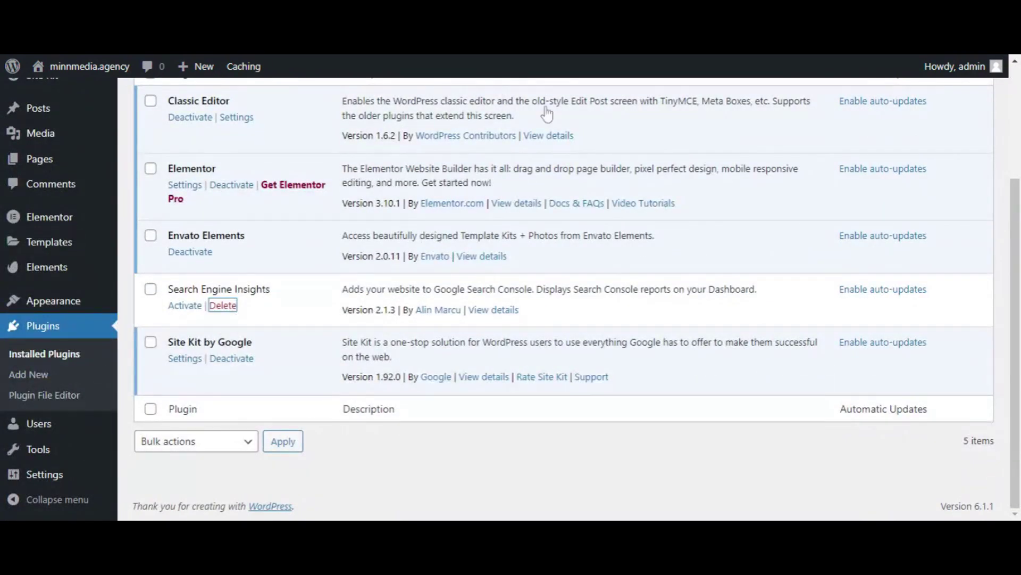
pyautogui.click(582, 81)
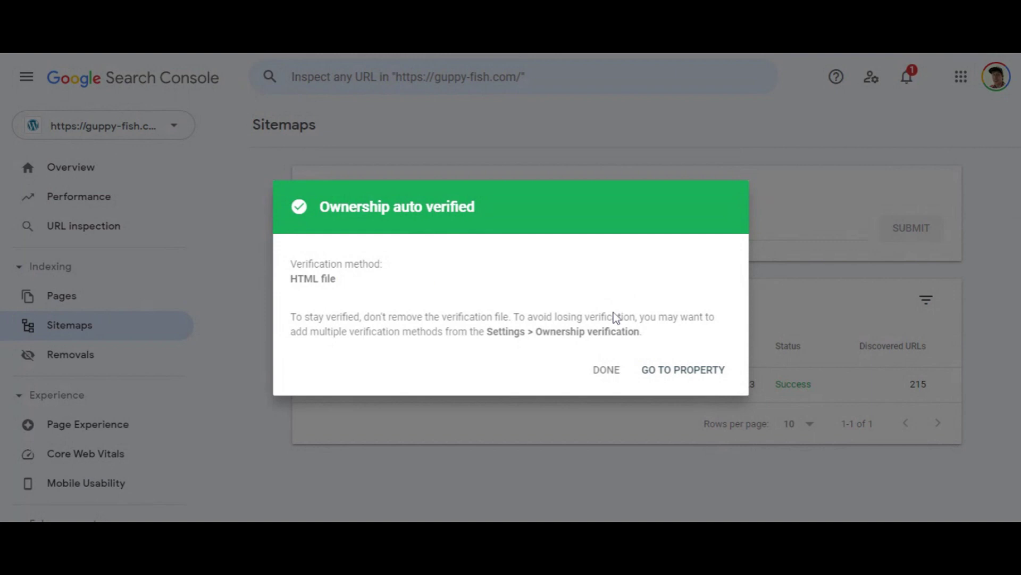
# Go to the verified minnmedia.agency property and open Search Console Insights from its Overview
pyautogui.click(677, 371)
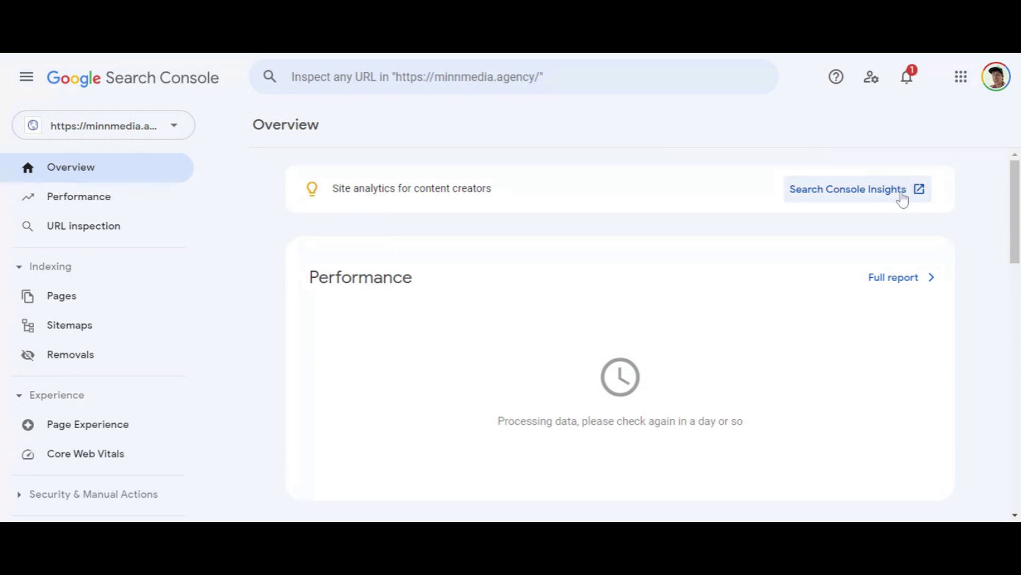
pyautogui.click(903, 198)
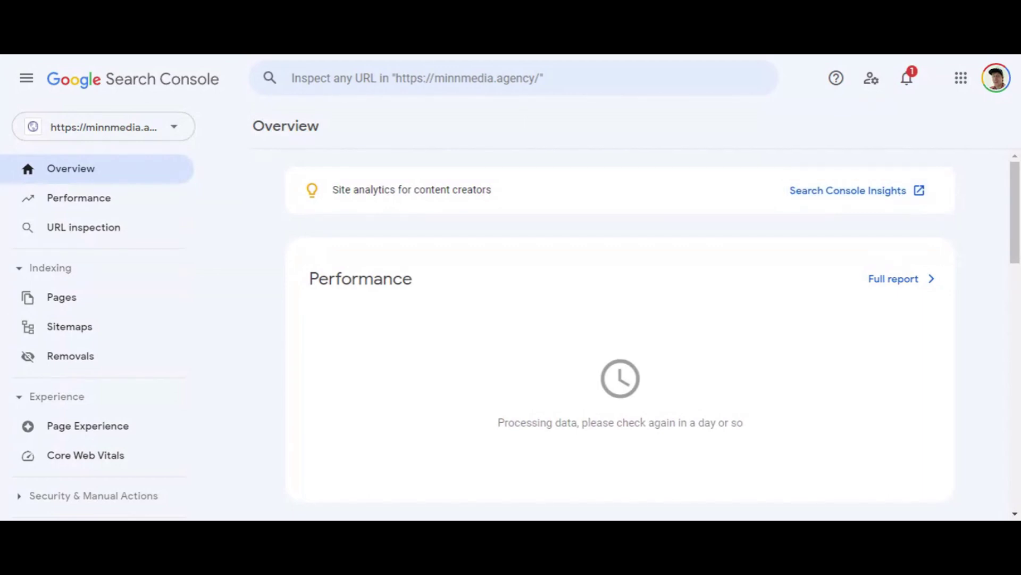
# Remove the unverified molly-fish.com property from Search Console
pyautogui.click(179, 129)
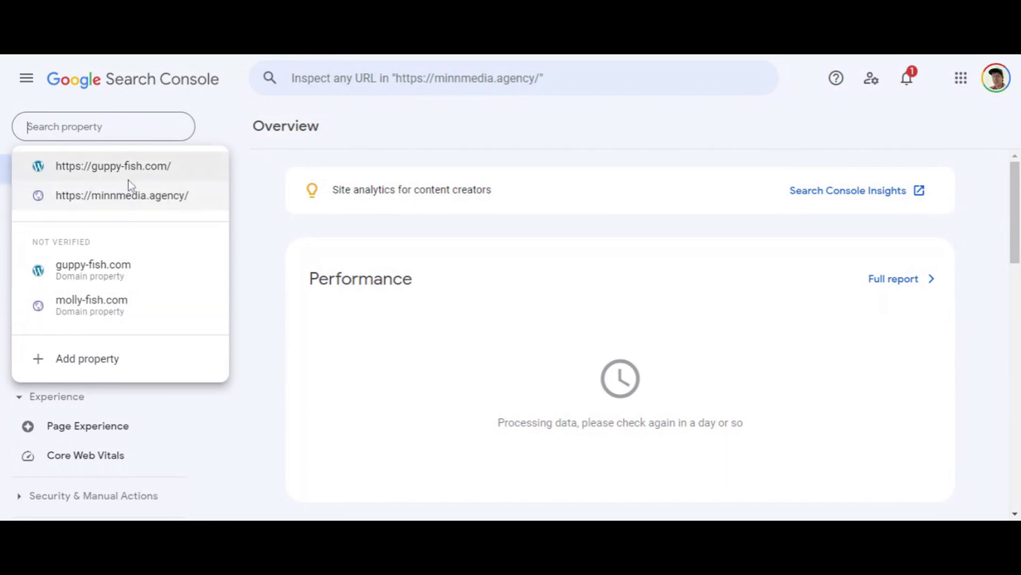
pyautogui.click(133, 314)
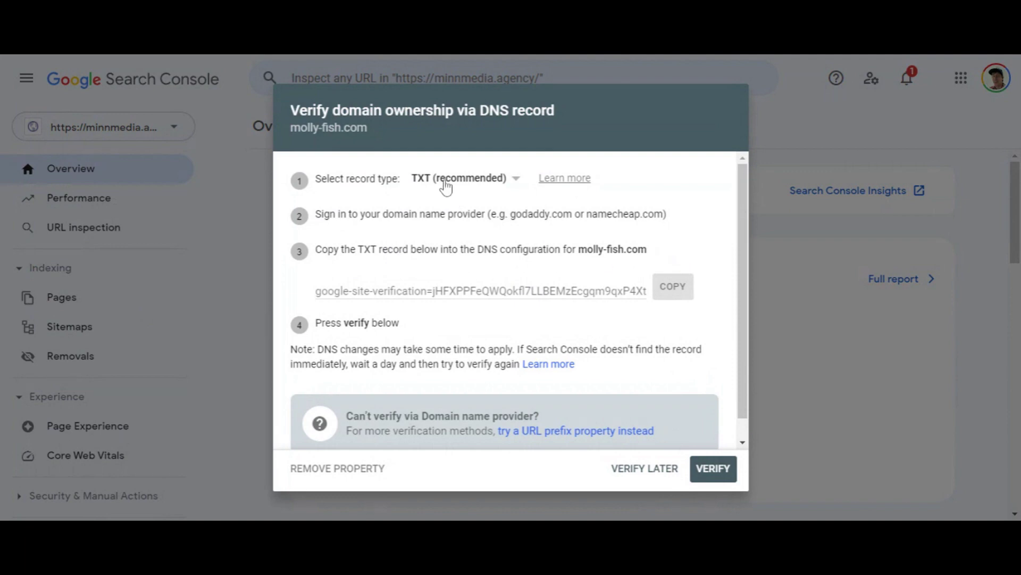
pyautogui.click(514, 178)
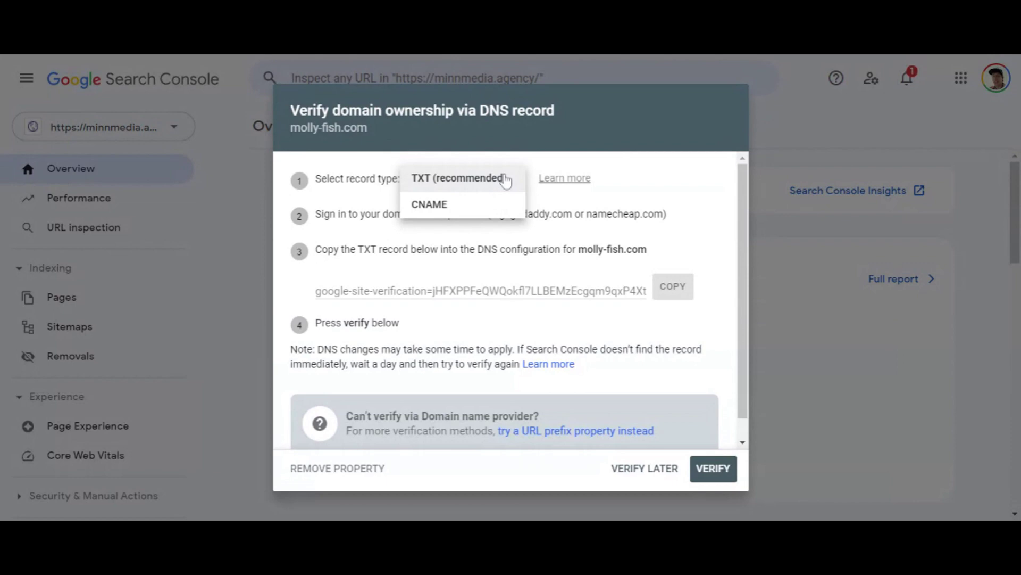
pyautogui.click(505, 180)
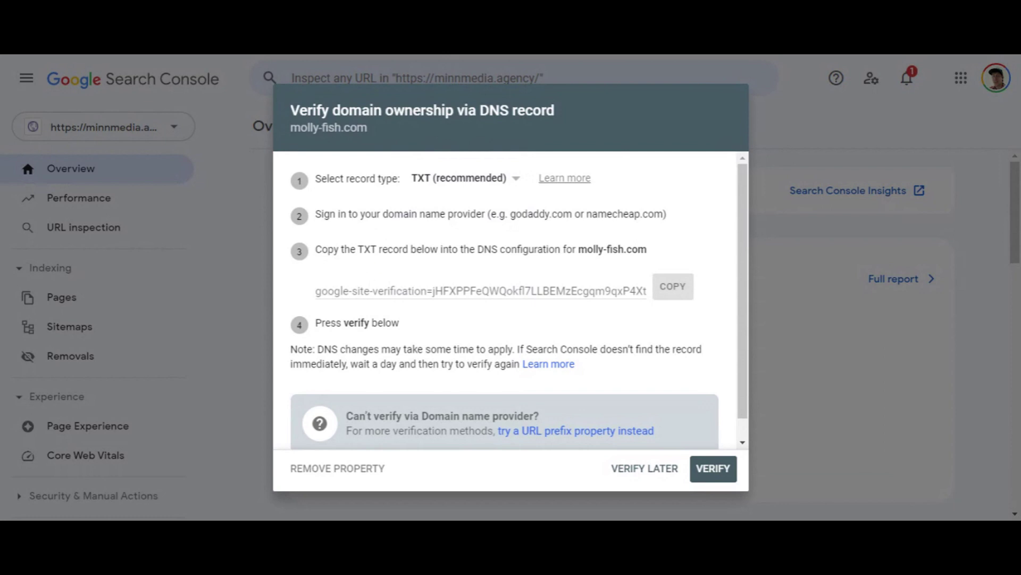
pyautogui.scroll(-1, 568, 251)
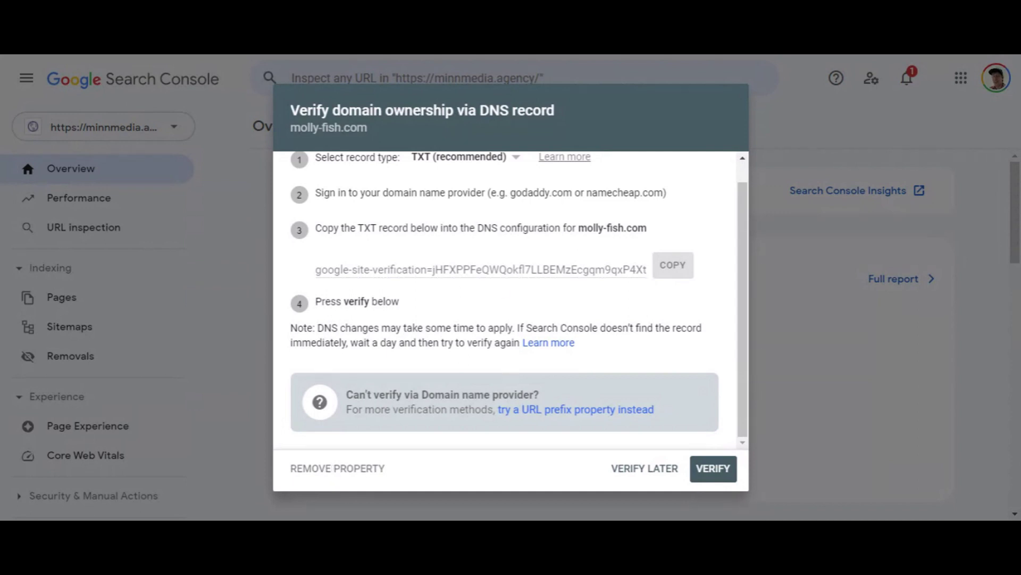
pyautogui.click(334, 472)
pyautogui.click(713, 334)
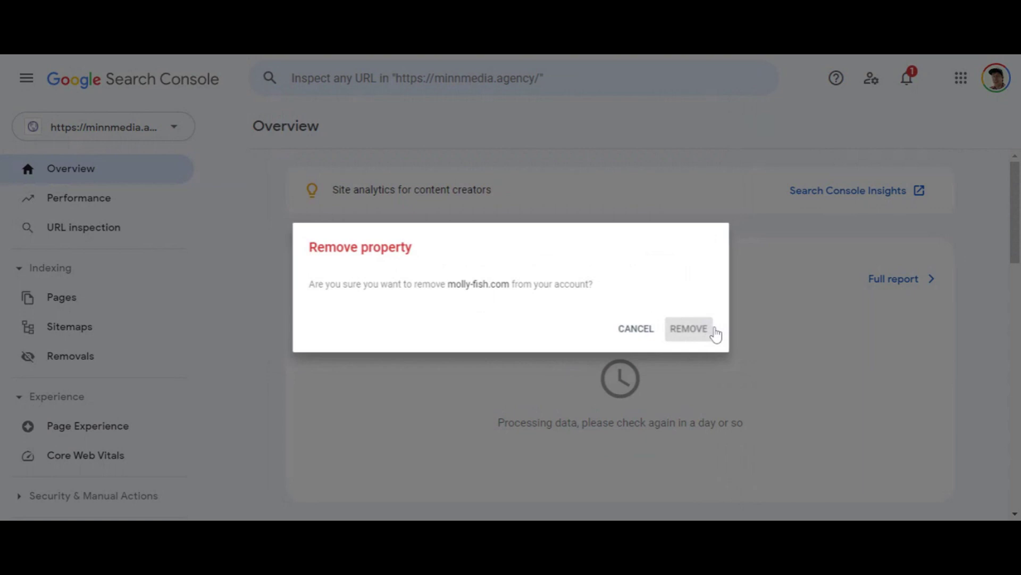
# Start a new Domain property and enter molly-fish.com
pyautogui.click(153, 130)
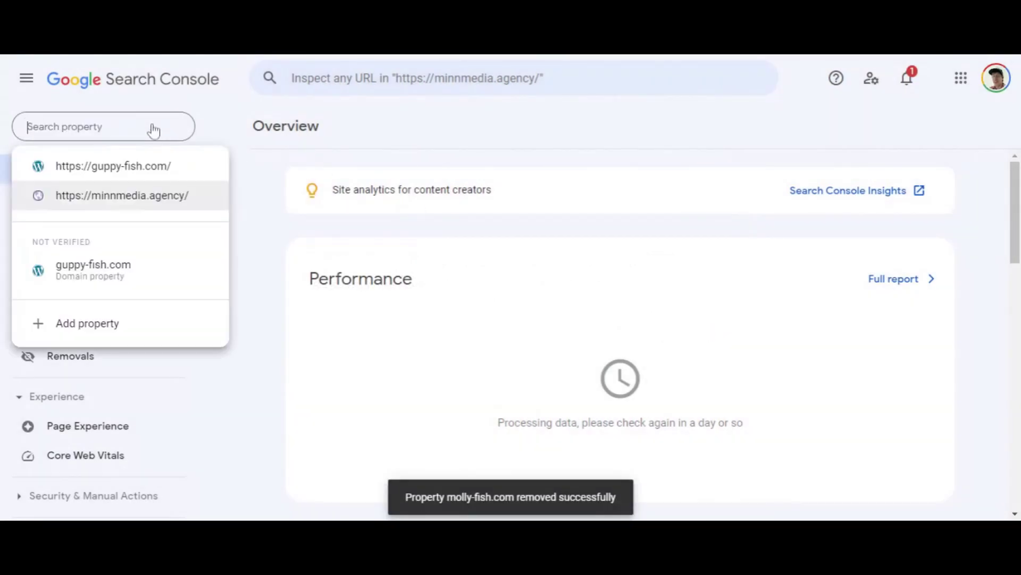
pyautogui.click(112, 325)
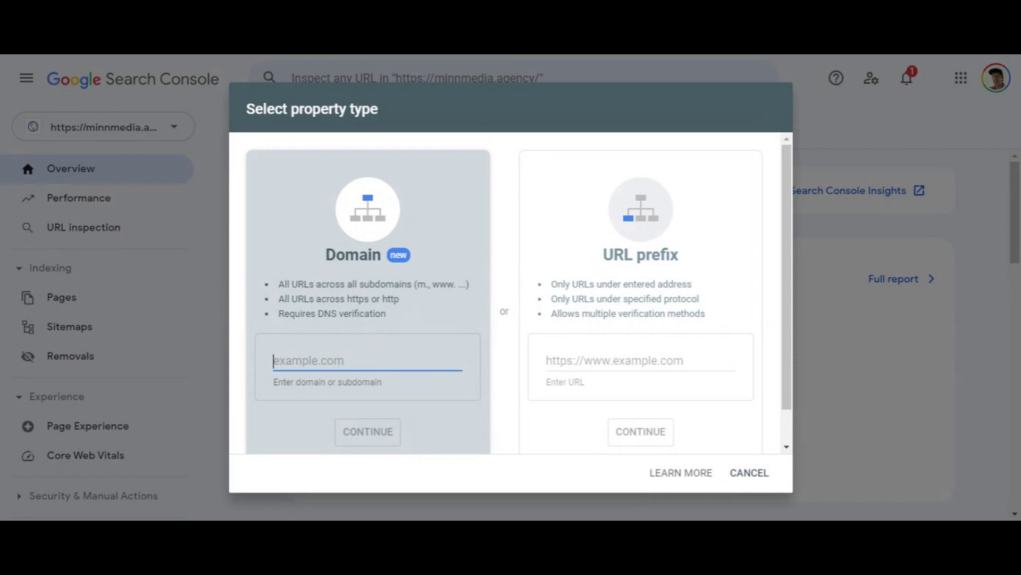
pyautogui.write('molly-fish.com')
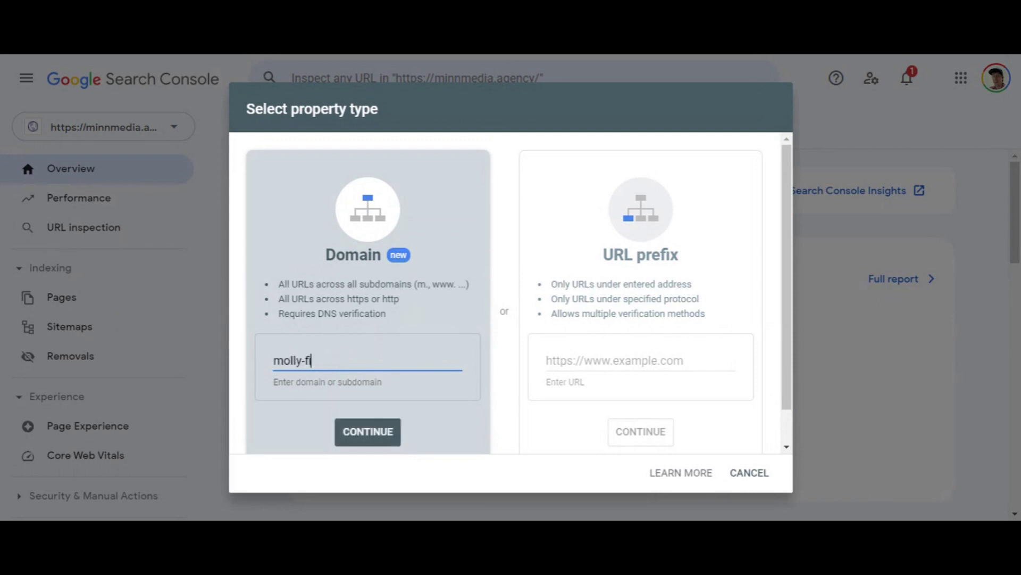
pyautogui.click(367, 432)
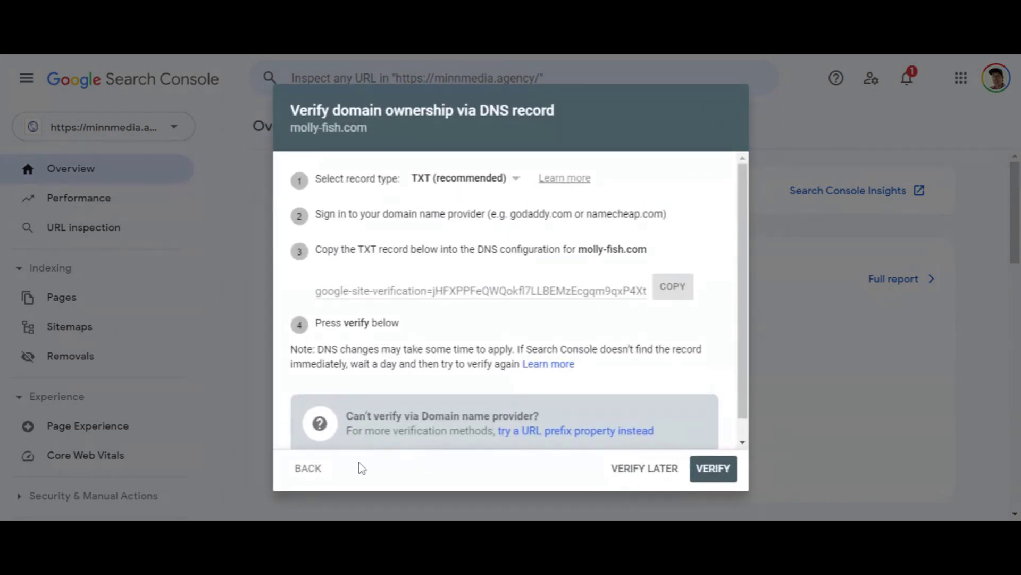
pyautogui.click(308, 470)
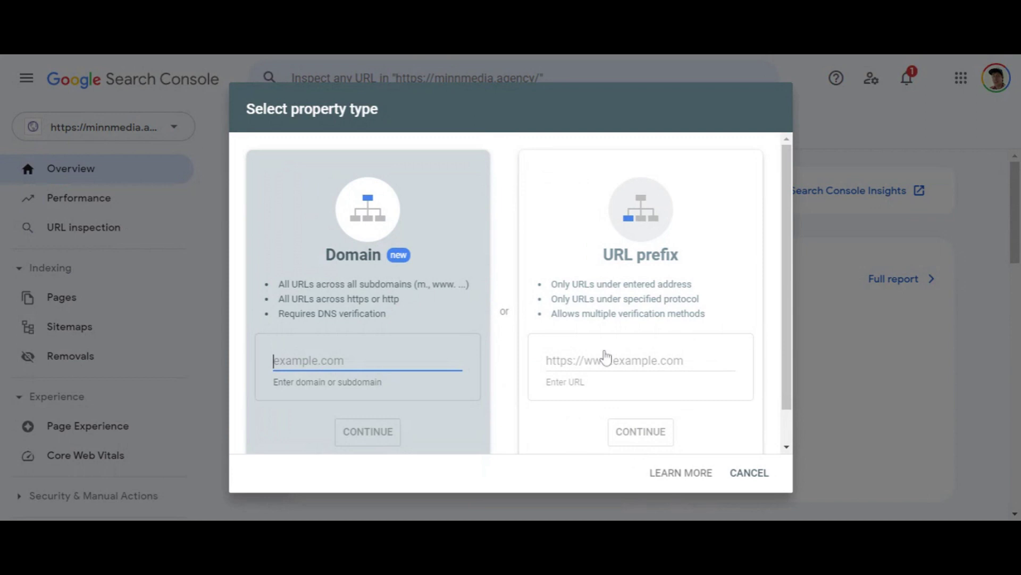
pyautogui.click(604, 360)
pyautogui.write('http:')
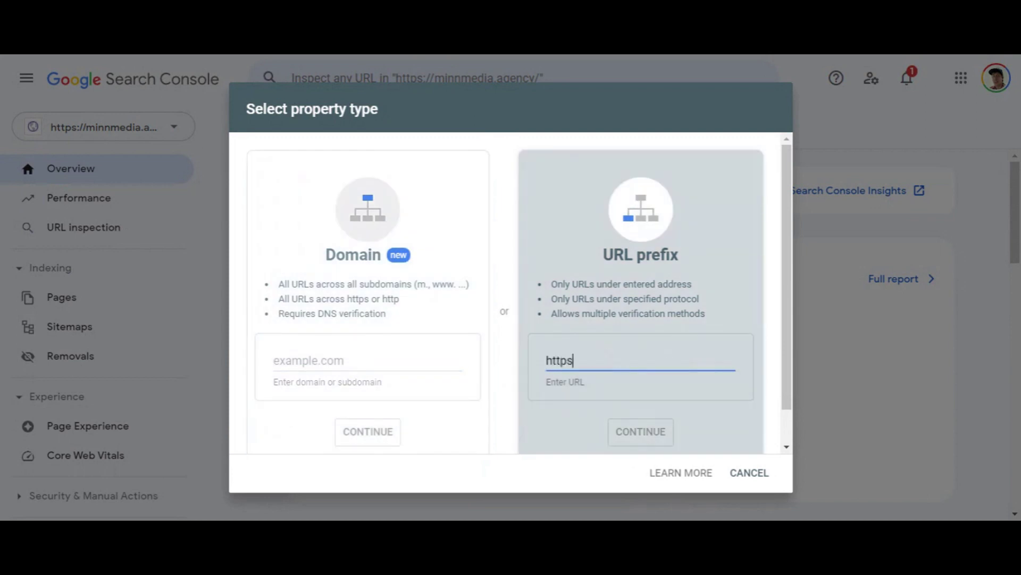
pyautogui.write('://molly-fish.com')
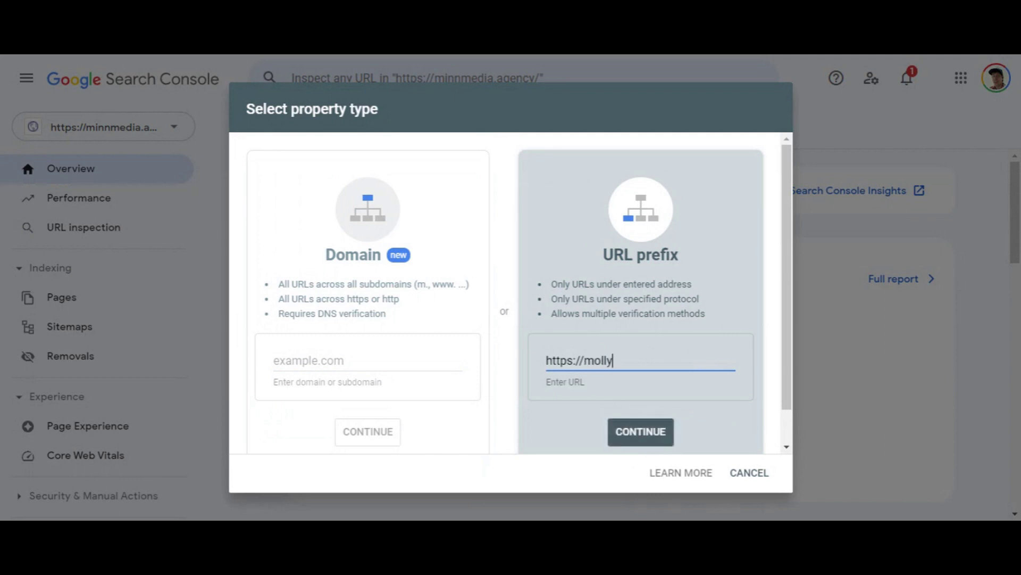
pyautogui.click(659, 426)
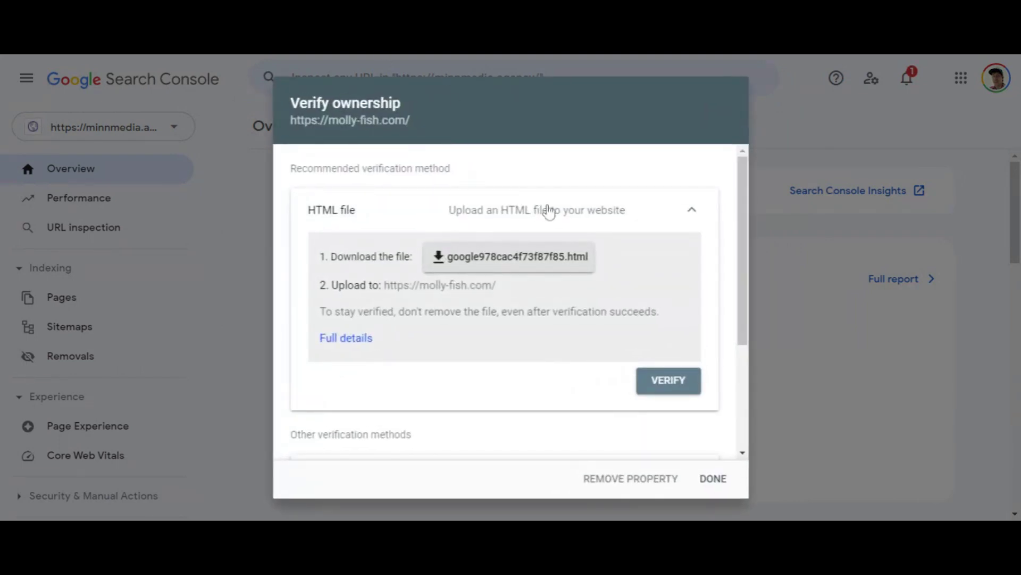
pyautogui.click(604, 214)
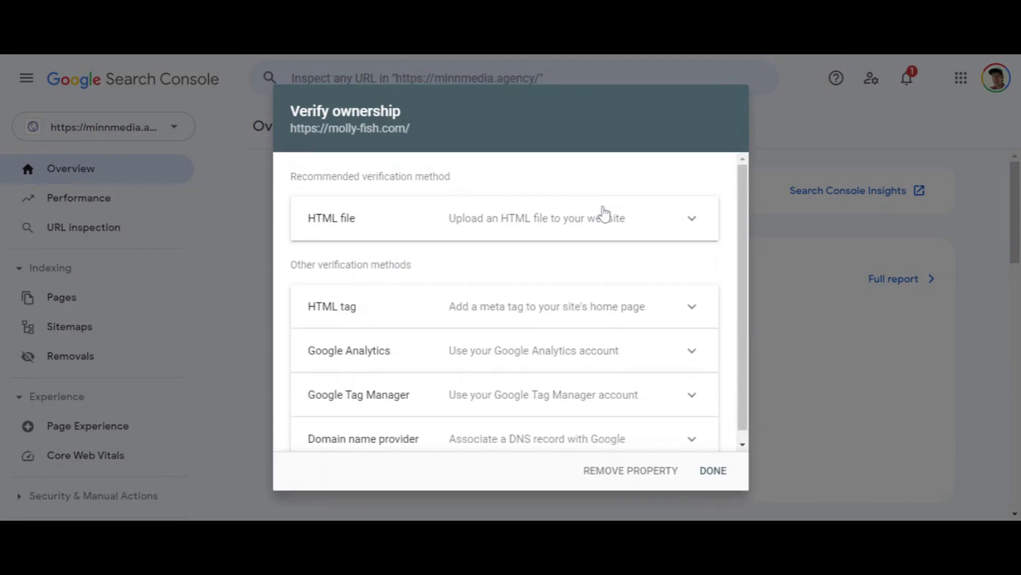
pyautogui.click(604, 216)
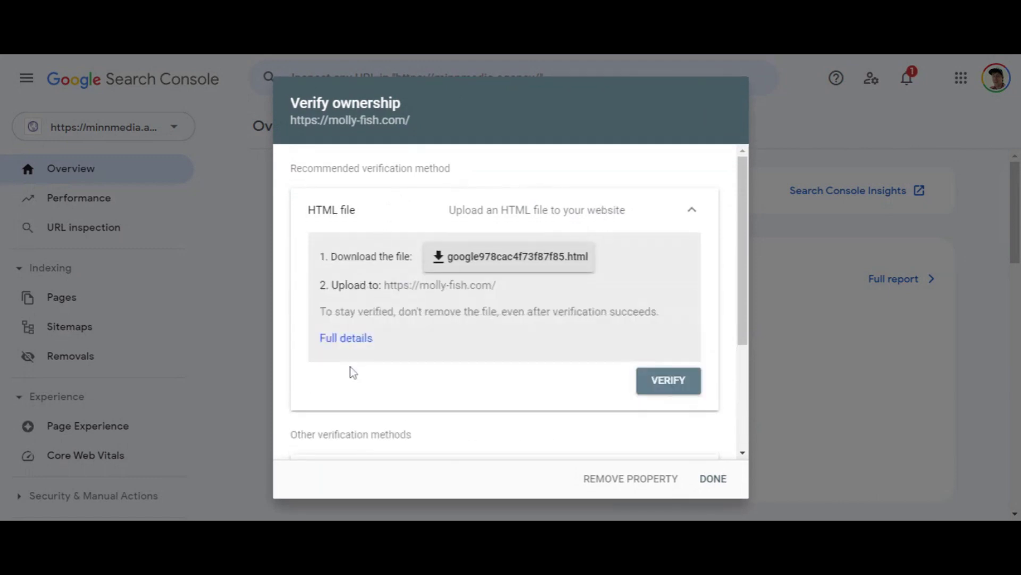
pyautogui.click(561, 214)
pyautogui.click(336, 310)
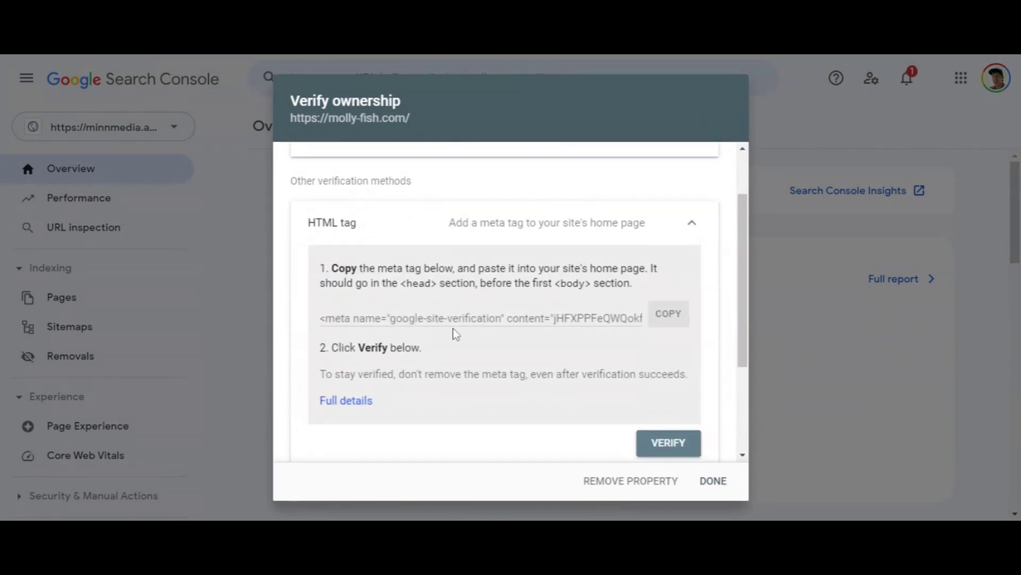
pyautogui.click(481, 318)
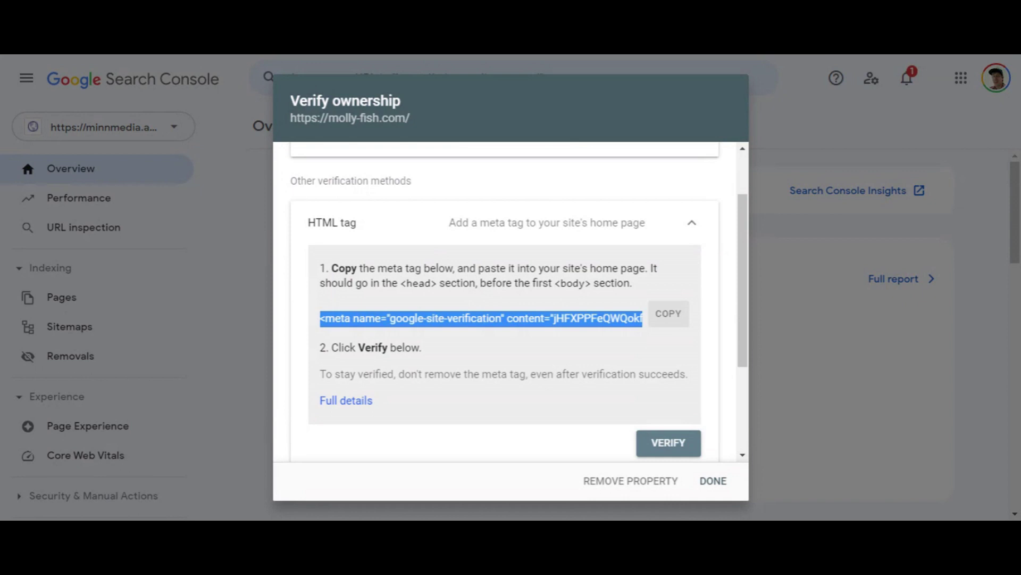
pyautogui.click(407, 55)
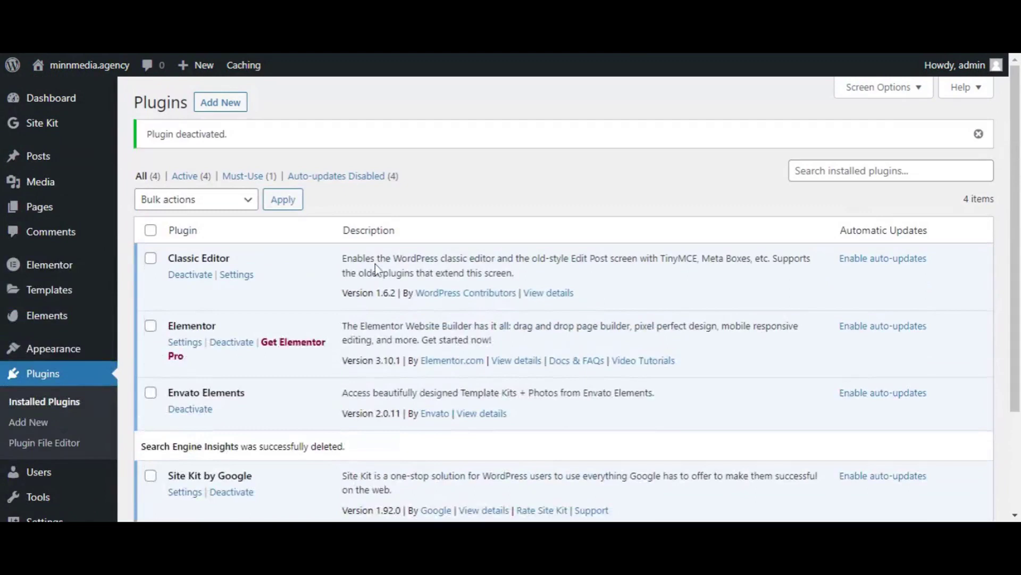
# Search the plugin directory for 'wpcode', then install and activate WPCode
pyautogui.scroll(-3, 564, 298)
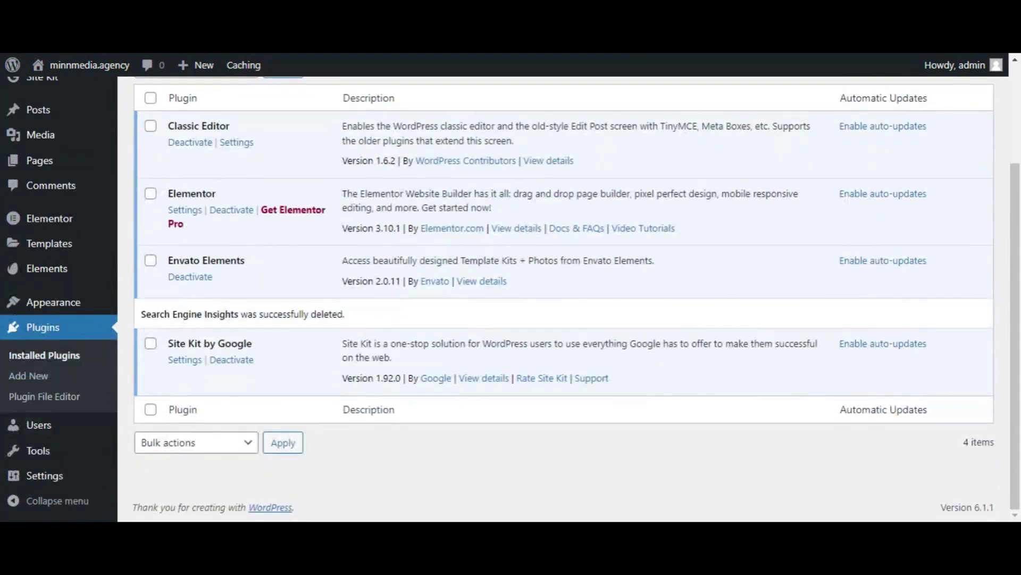
pyautogui.scroll(3, 564, 298)
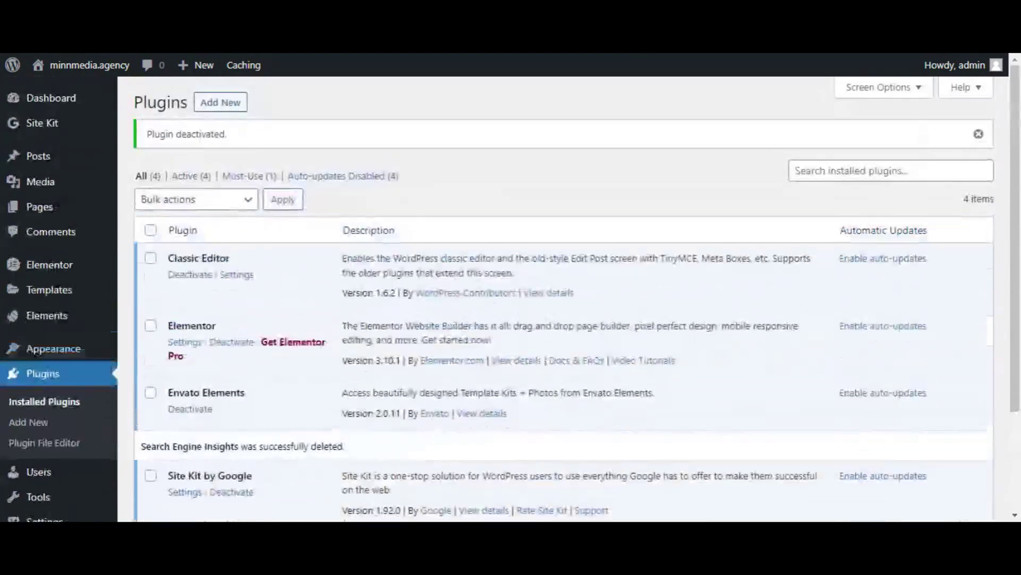
pyautogui.click(40, 424)
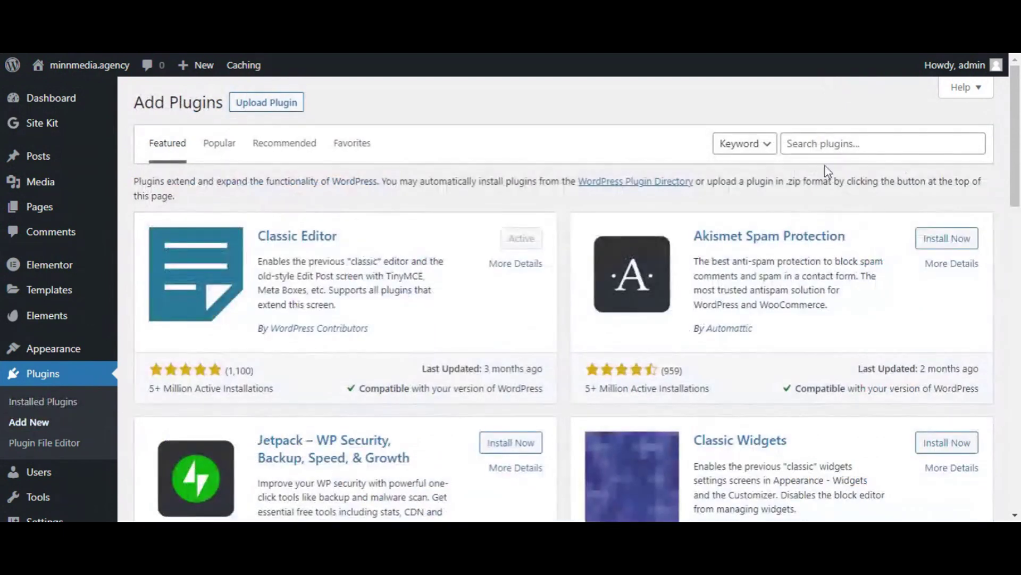
pyautogui.click(828, 145)
pyautogui.write('cide')
pyautogui.press('BackSpace')
pyautogui.press('BackSpace')
pyautogui.press('BackSpace')
pyautogui.press('BackSpace')
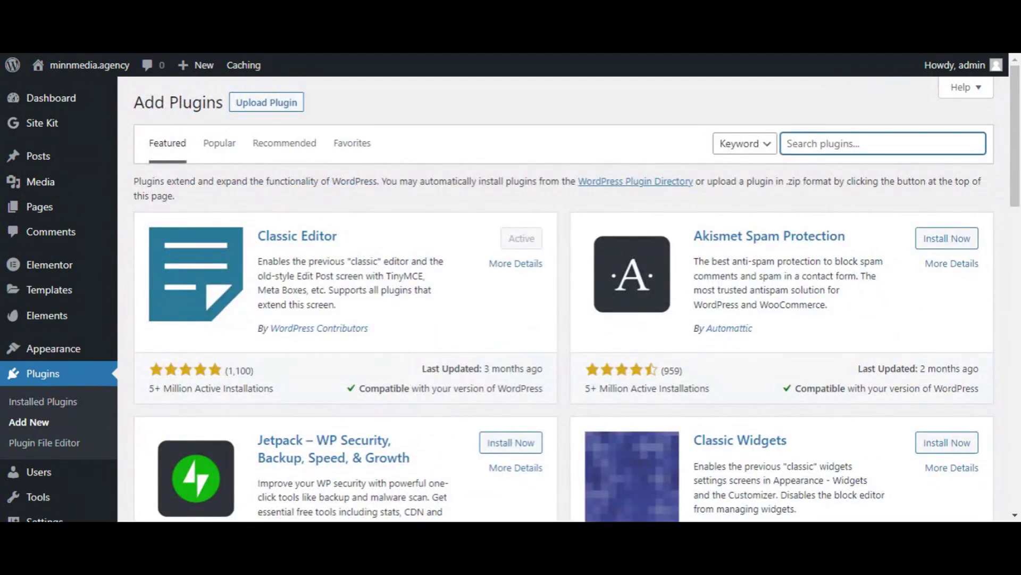
pyautogui.write('code')
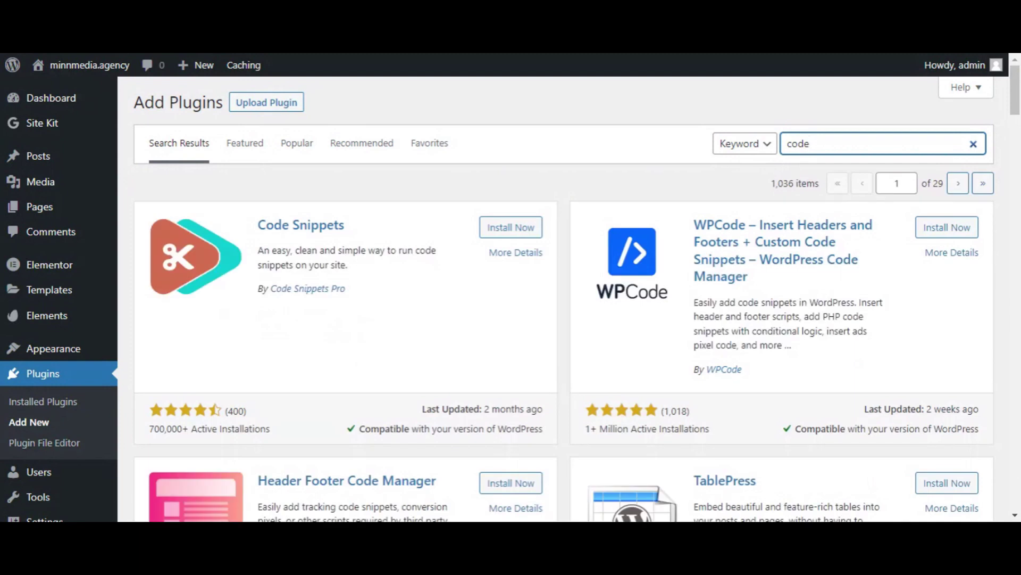
pyautogui.hotkey('ctrl', 'a')
pyautogui.write('wp')
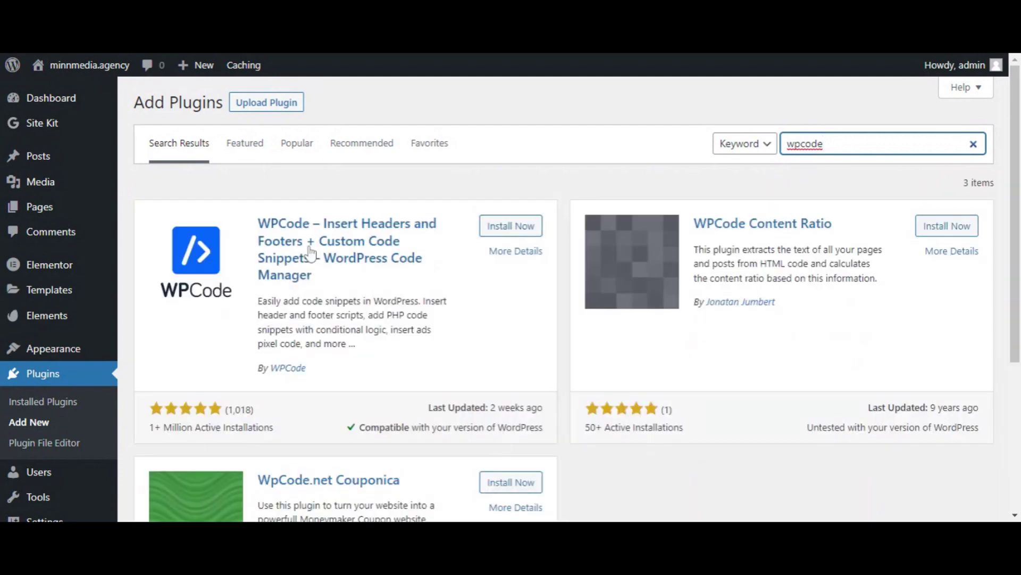
pyautogui.click(510, 229)
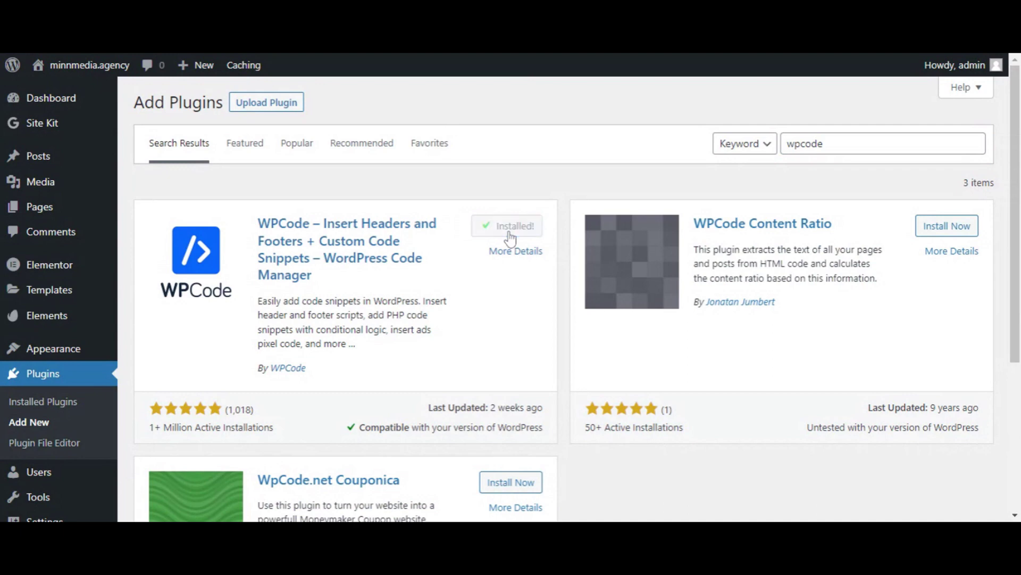
pyautogui.click(511, 238)
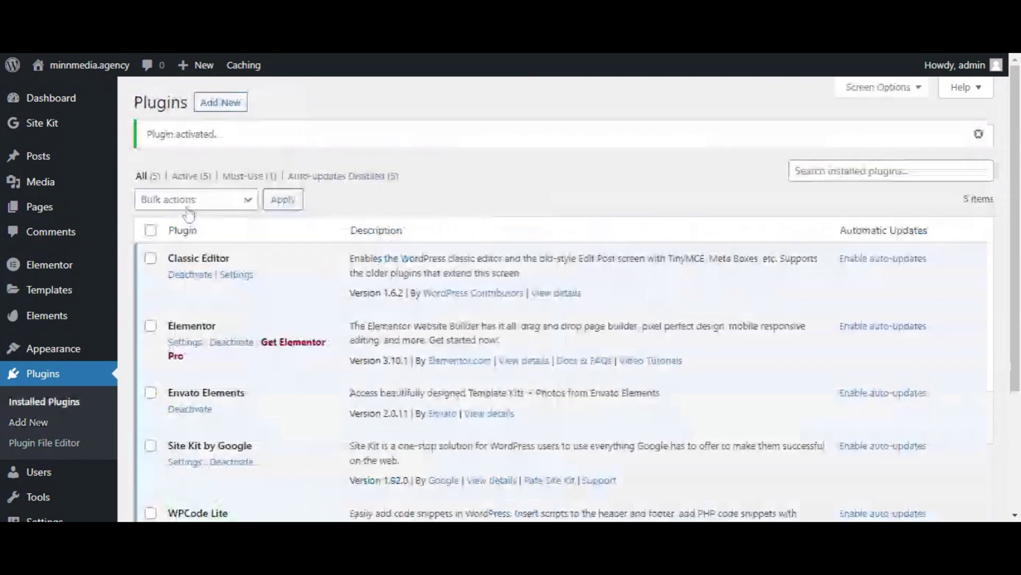
# Paste the Google site-verification meta tag into WPCode's global Header box and save changes
pyautogui.scroll(-3, 123, 231)
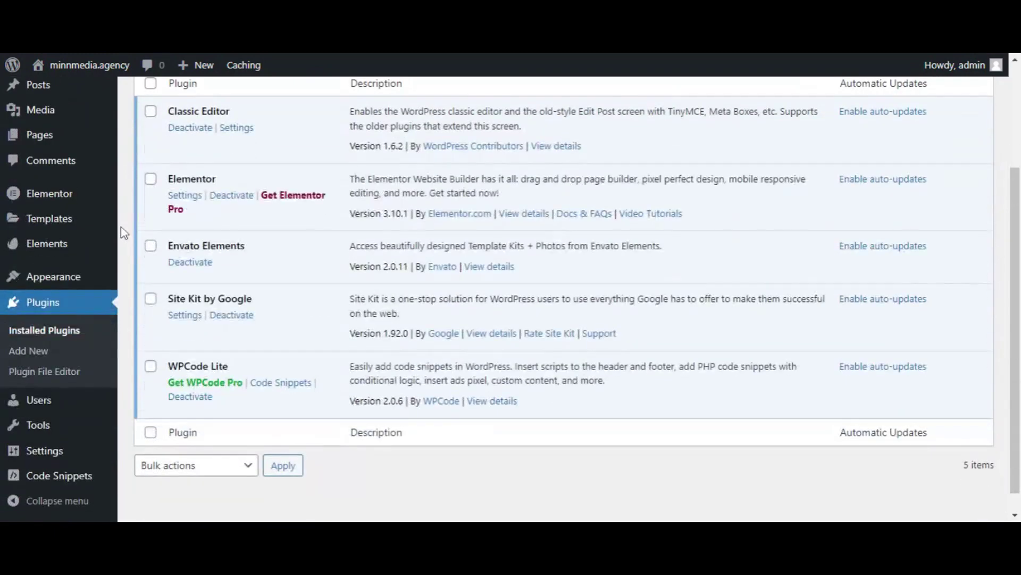
pyautogui.moveTo(71, 203)
pyautogui.moveTo(80, 480)
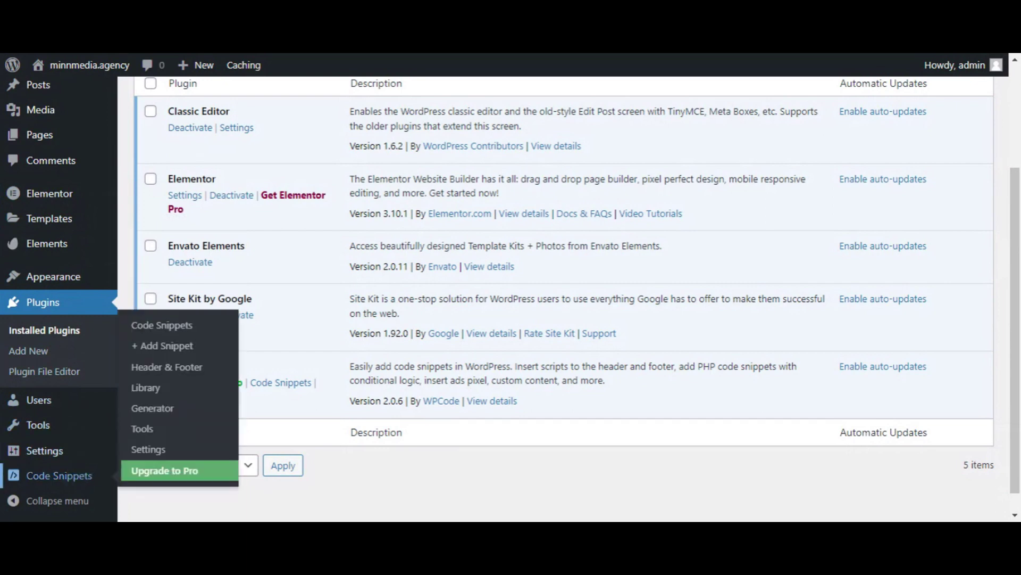
pyautogui.click(166, 368)
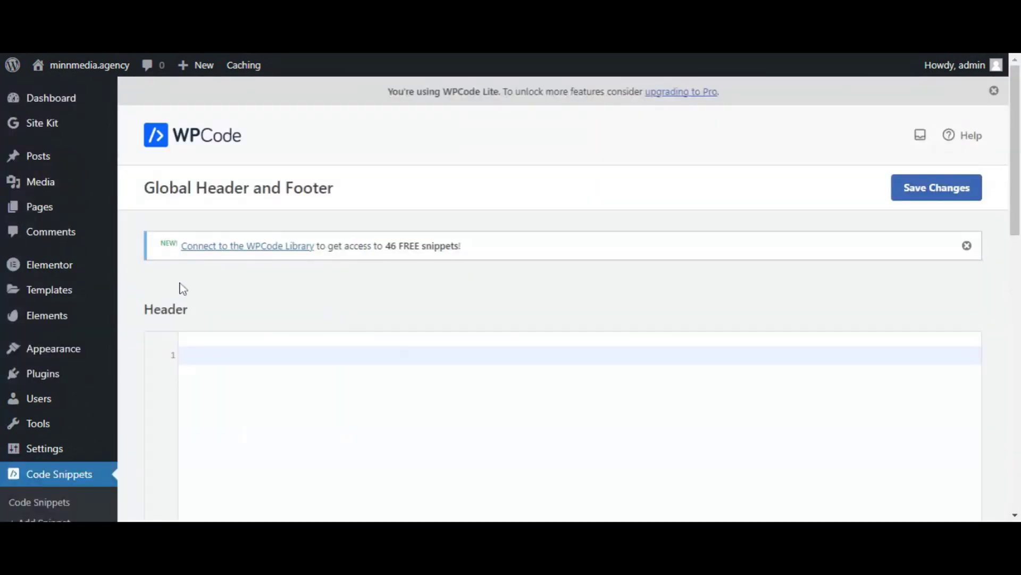
pyautogui.scroll(-1, 183, 288)
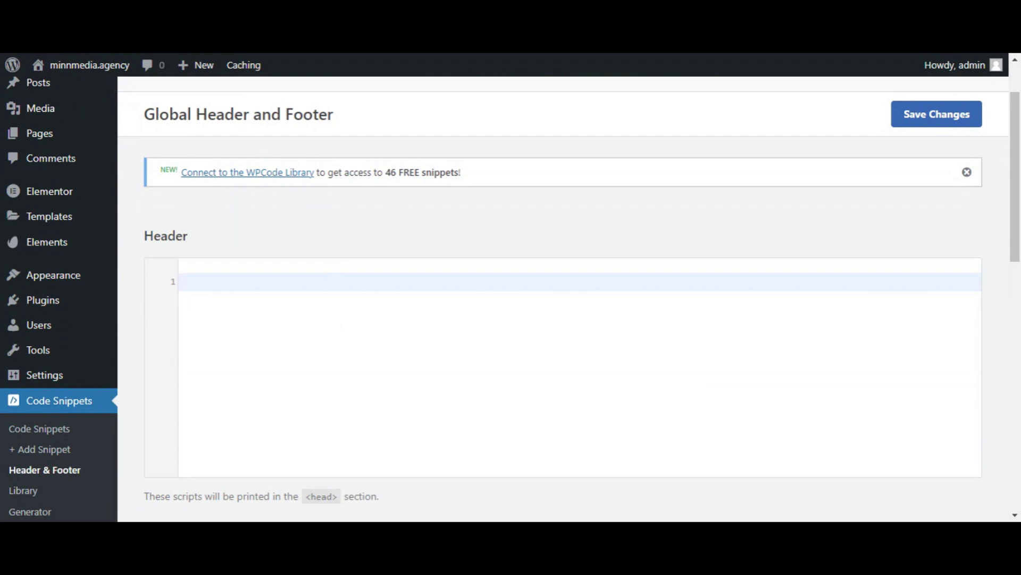
pyautogui.write('<meta name="google-site-verification" content="jHFXPPFeQWQokfl7LLBEMzEcgqm9qxP4XtCgPYPi88c" />')
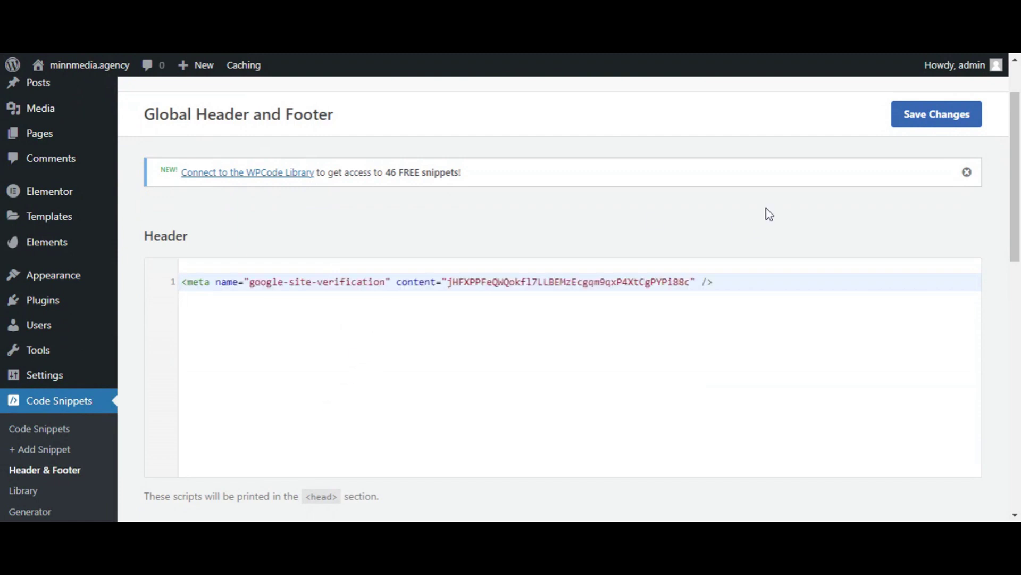
pyautogui.click(926, 122)
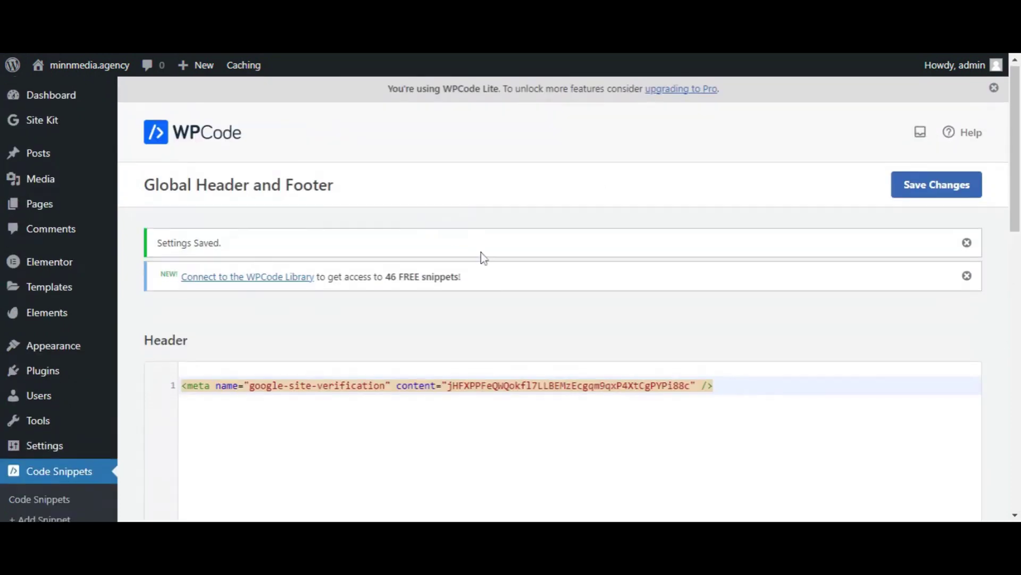
pyautogui.scroll(-2, 481, 257)
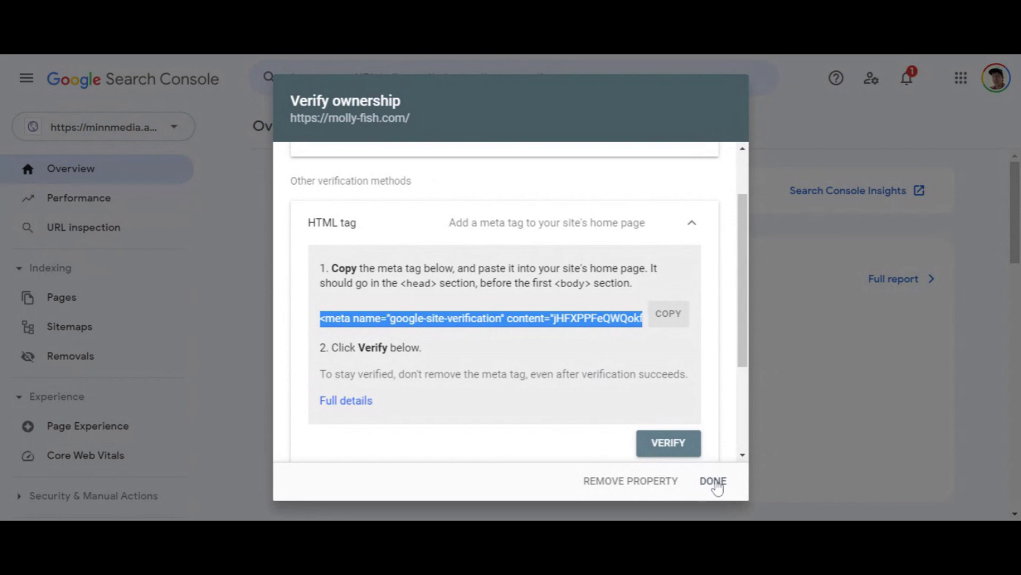
pyautogui.click(661, 483)
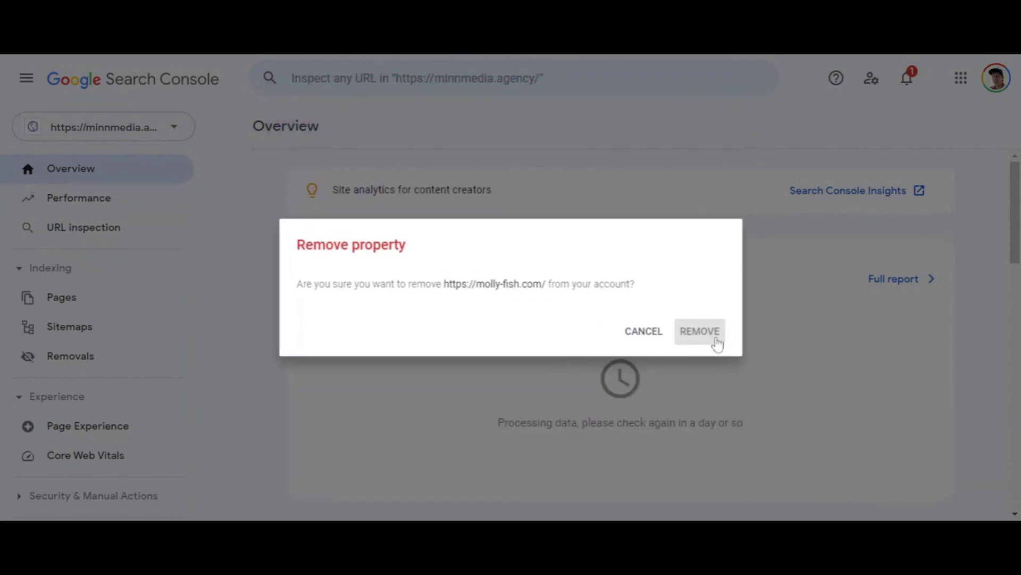
pyautogui.click(716, 340)
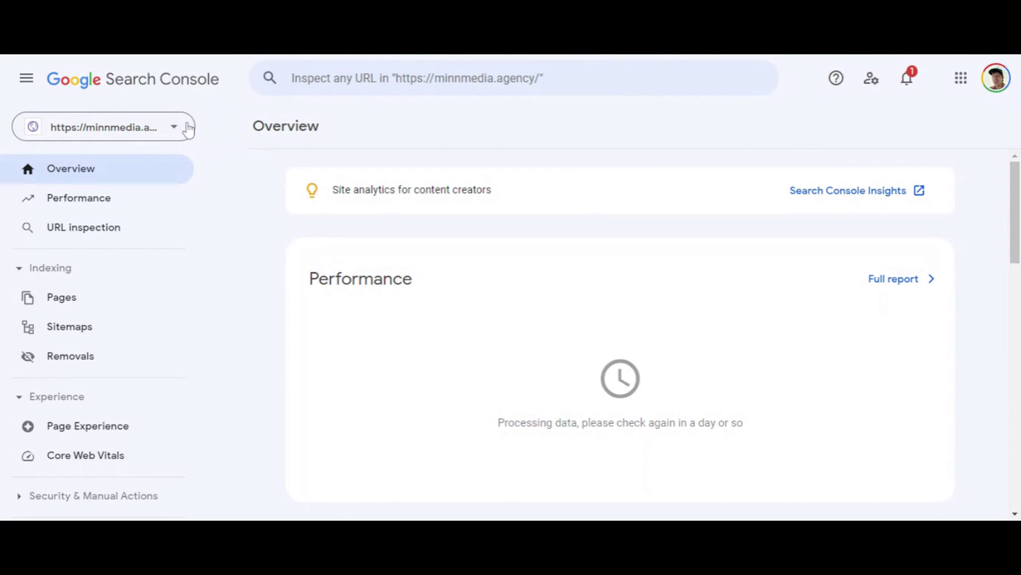
# Switch to the guppy-fish.com property and open its Performance report
pyautogui.click(175, 128)
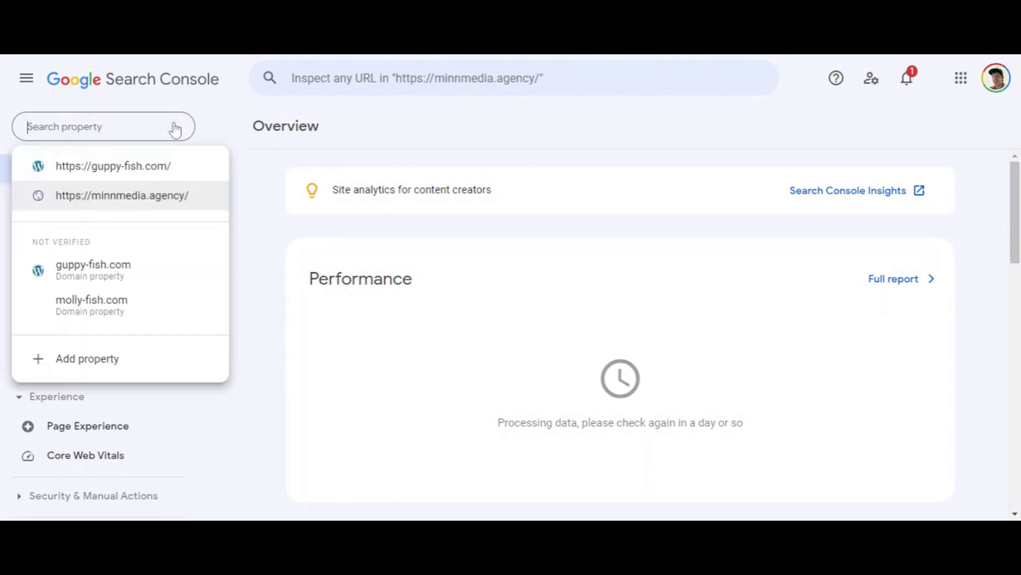
pyautogui.click(160, 168)
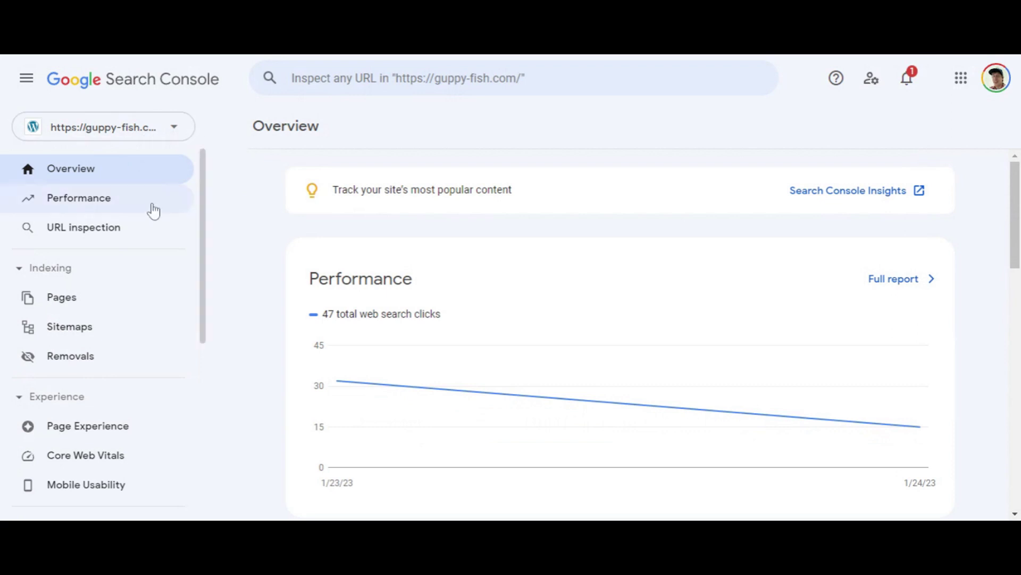
pyautogui.click(90, 197)
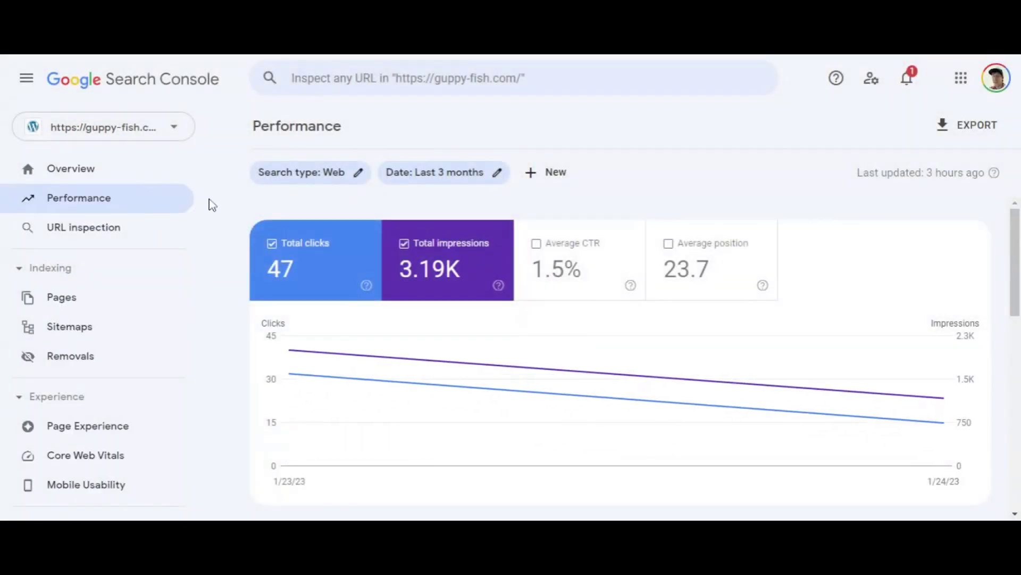
pyautogui.scroll(-2, 222, 216)
pyautogui.scroll(2, 222, 215)
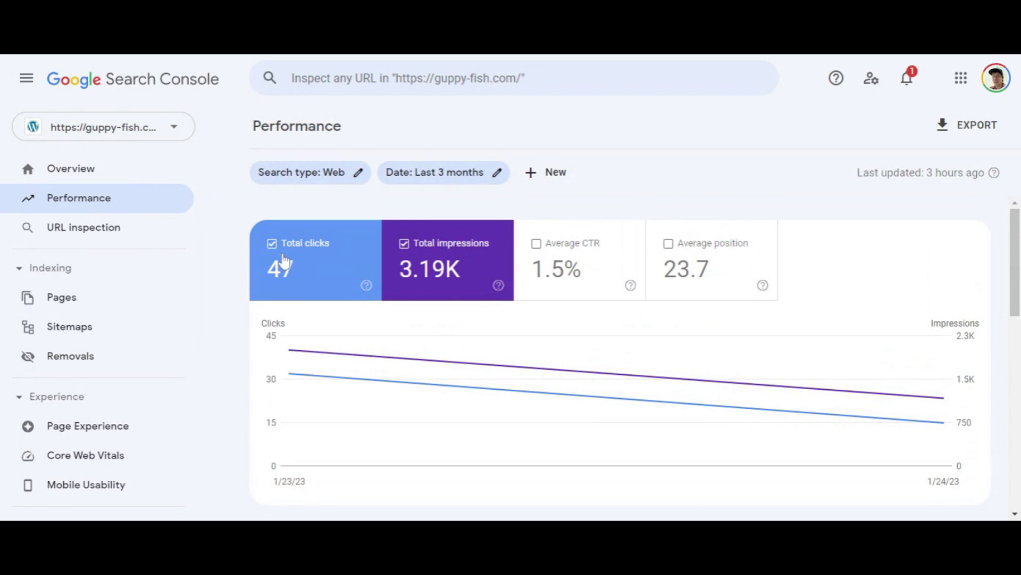
pyautogui.scroll(-5, 238, 295)
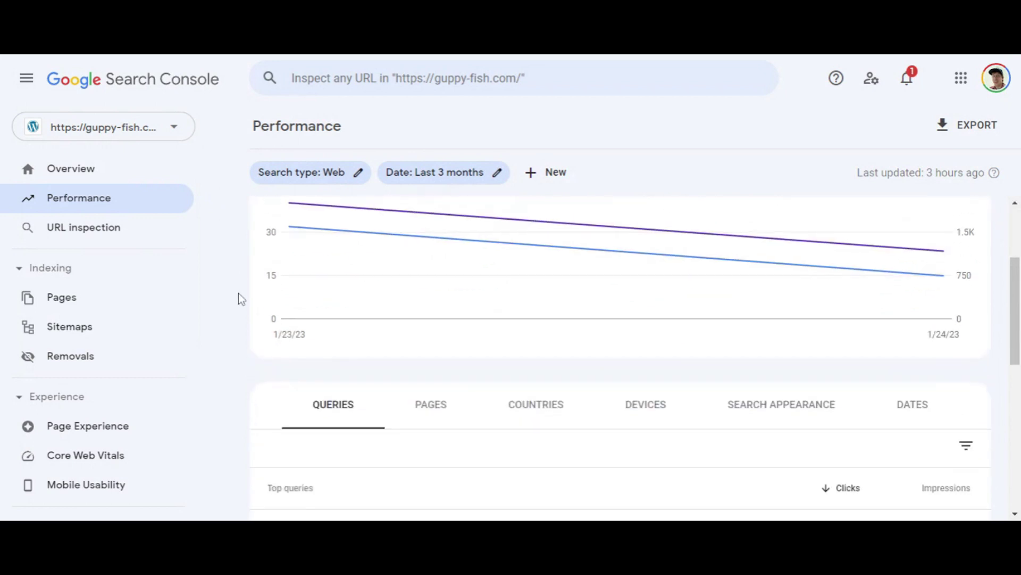
pyautogui.scroll(-2, 238, 300)
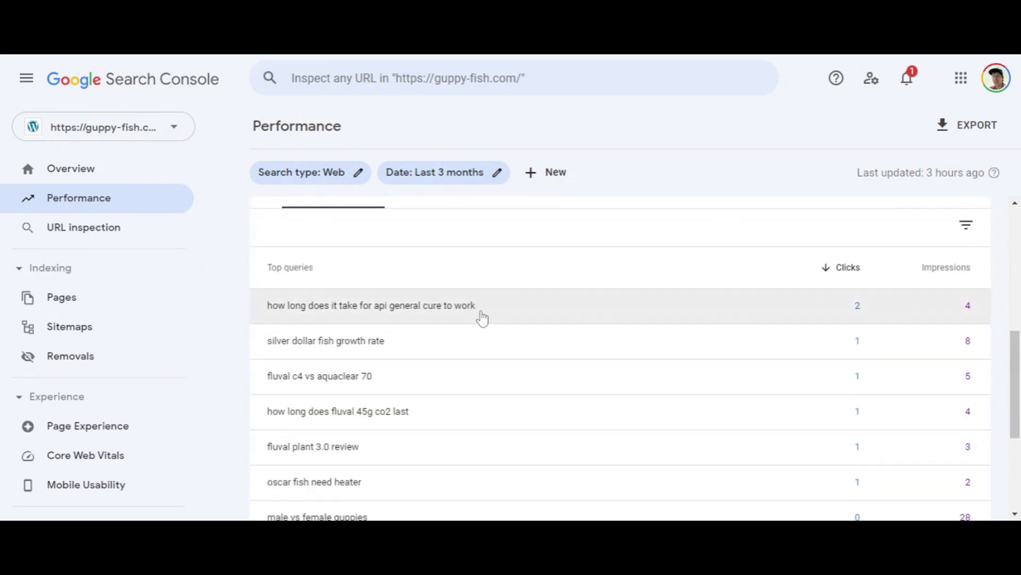
pyautogui.scroll(1, 483, 318)
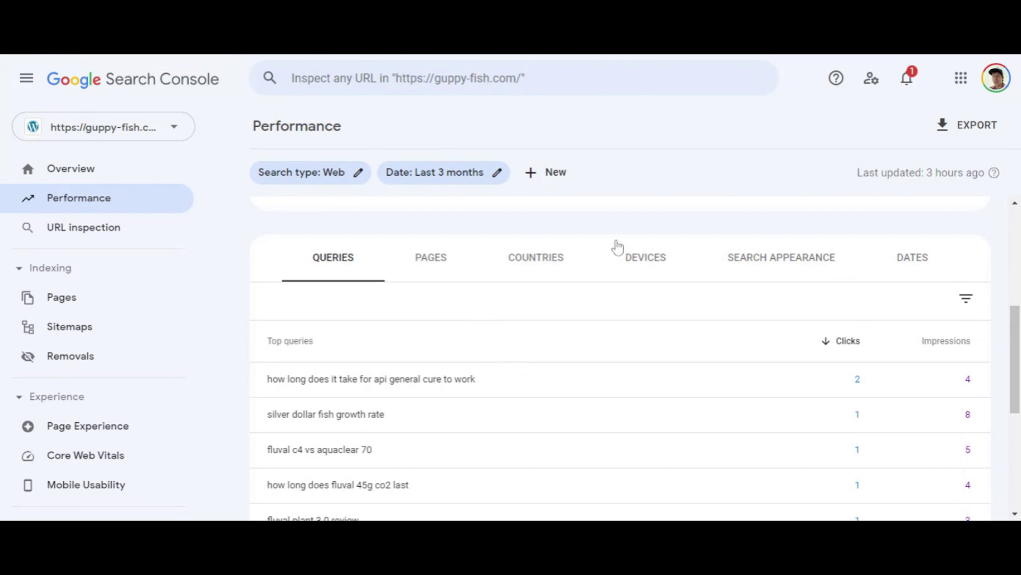
# Review the Devices, Countries, Search Appearance and Queries breakdowns of clicks and impressions
pyautogui.click(648, 260)
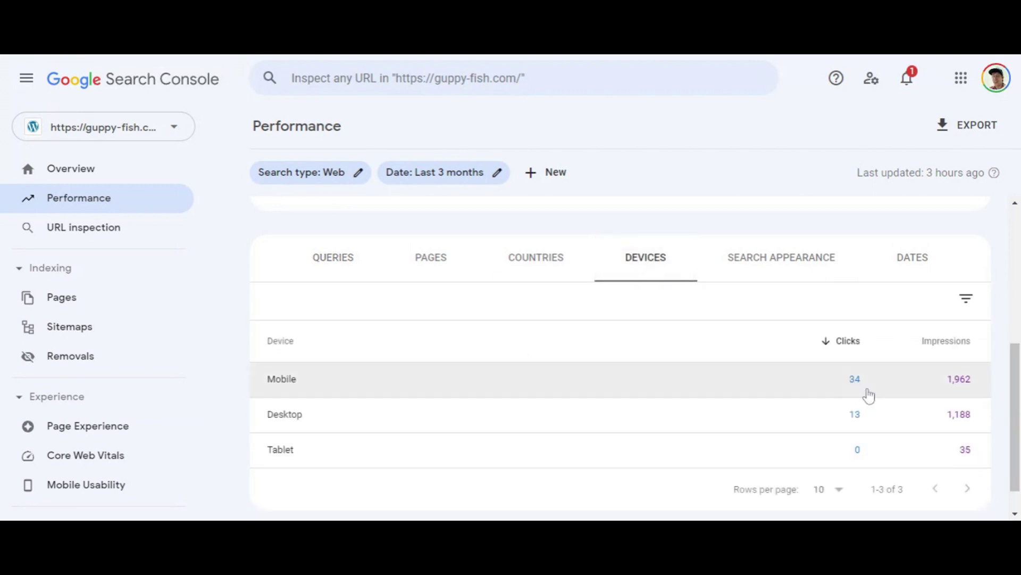
pyautogui.click(564, 266)
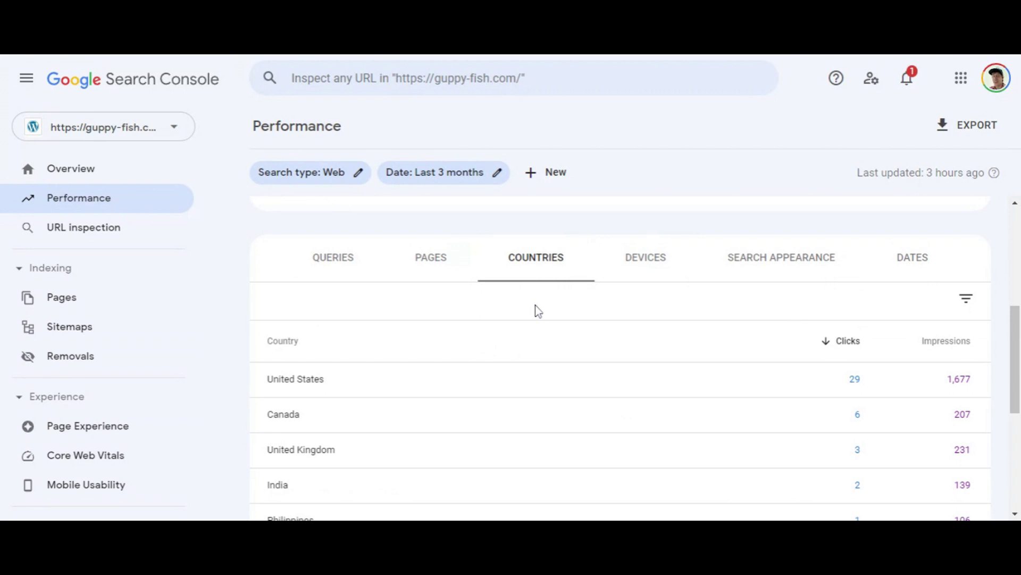
pyautogui.click(851, 270)
pyautogui.click(347, 297)
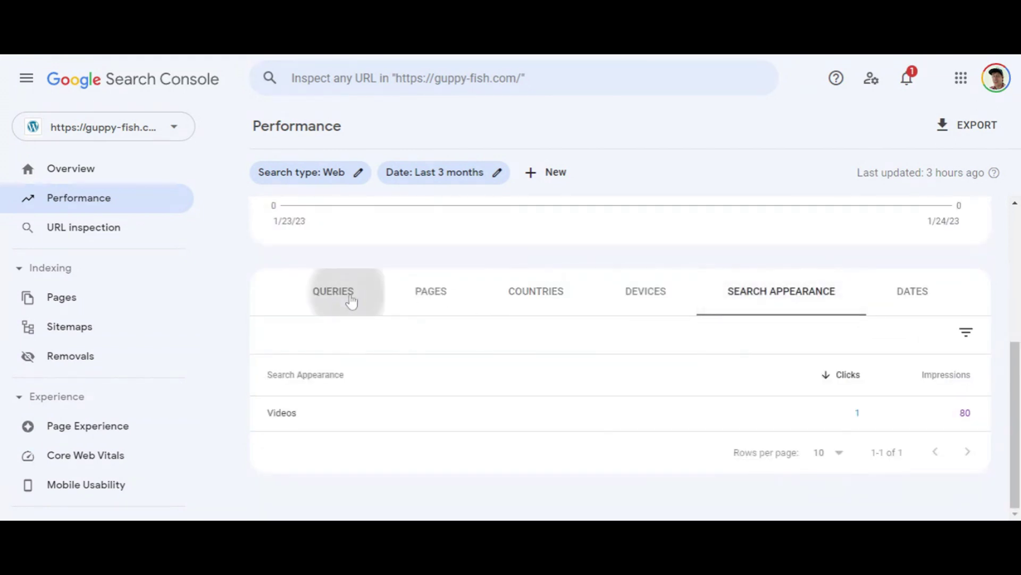